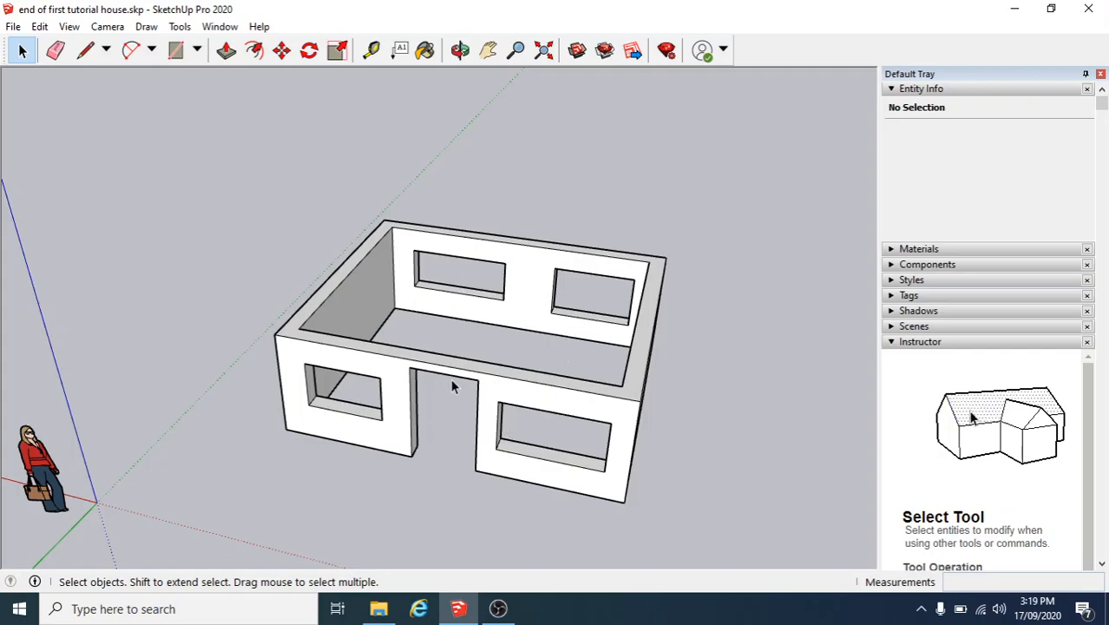
Step: Draw a 6 m by 5 m rectangle on the ground behind the house walls
mouse_move(362, 443)
middle_mouse_down()
mouse_move(435, 359)
mouse_move(342, 280)
mouse_move(307, 446)
mouse_move(317, 461)
mouse_move(357, 434)
middle_mouse_up()
scroll(357, 434, "down", 1)
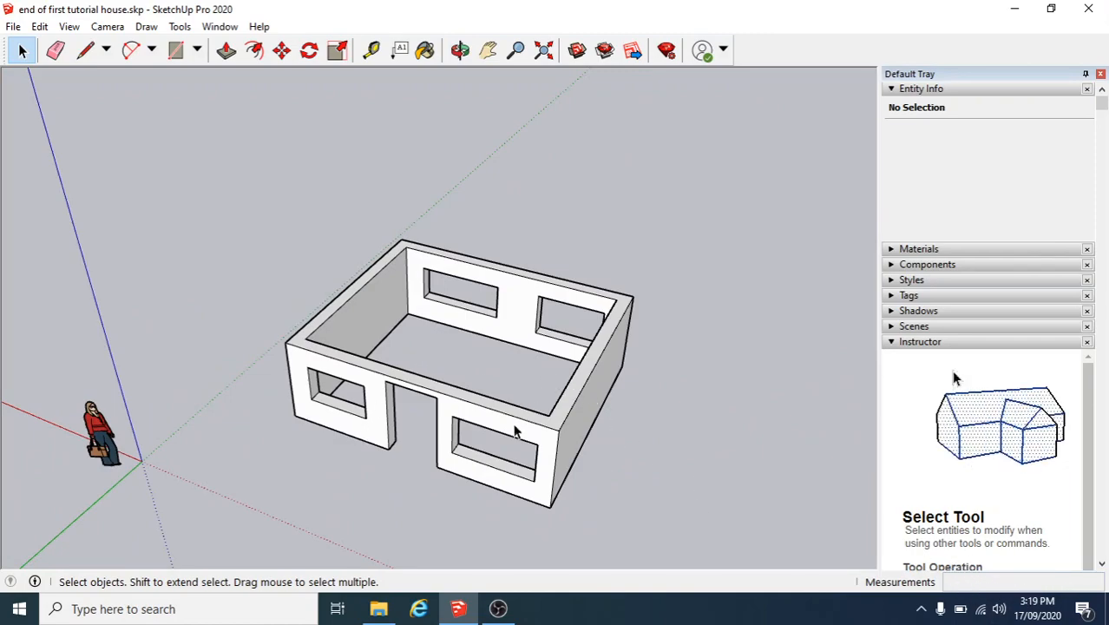
middle_click_drag(520, 317, 504, 380)
scroll(678, 312, "down", 4)
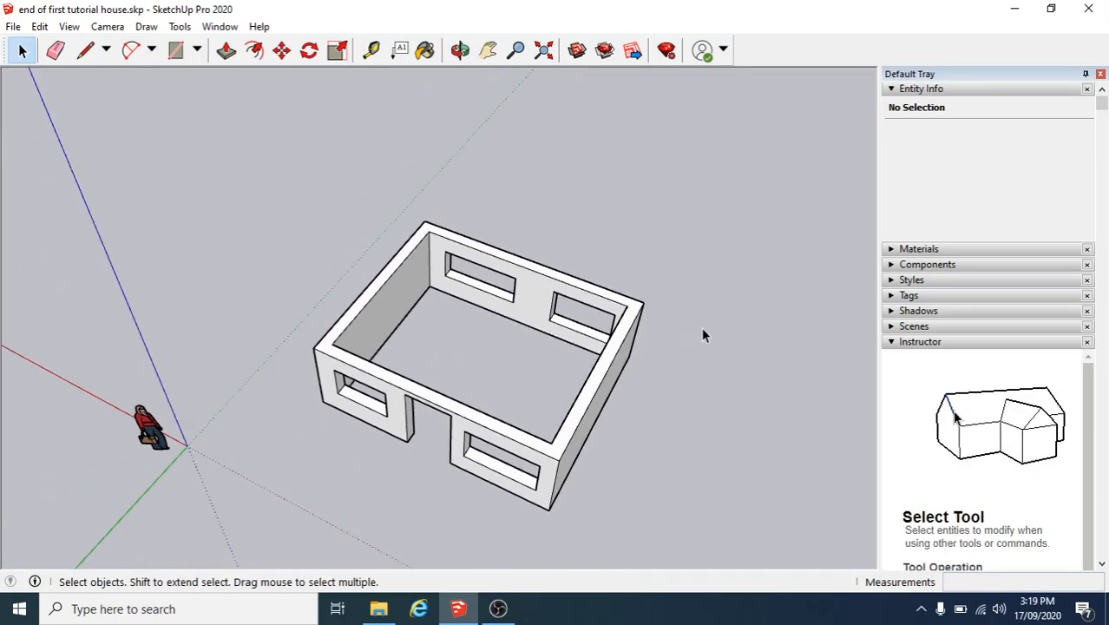
scroll(707, 293, "down", 1)
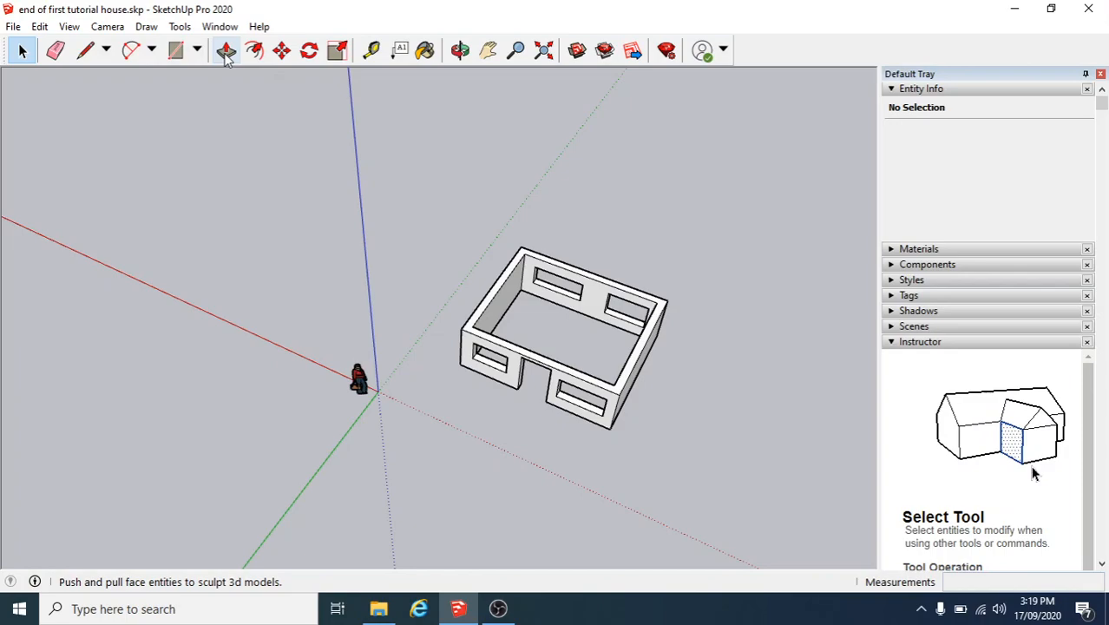
left_click(176, 49)
left_click(647, 203)
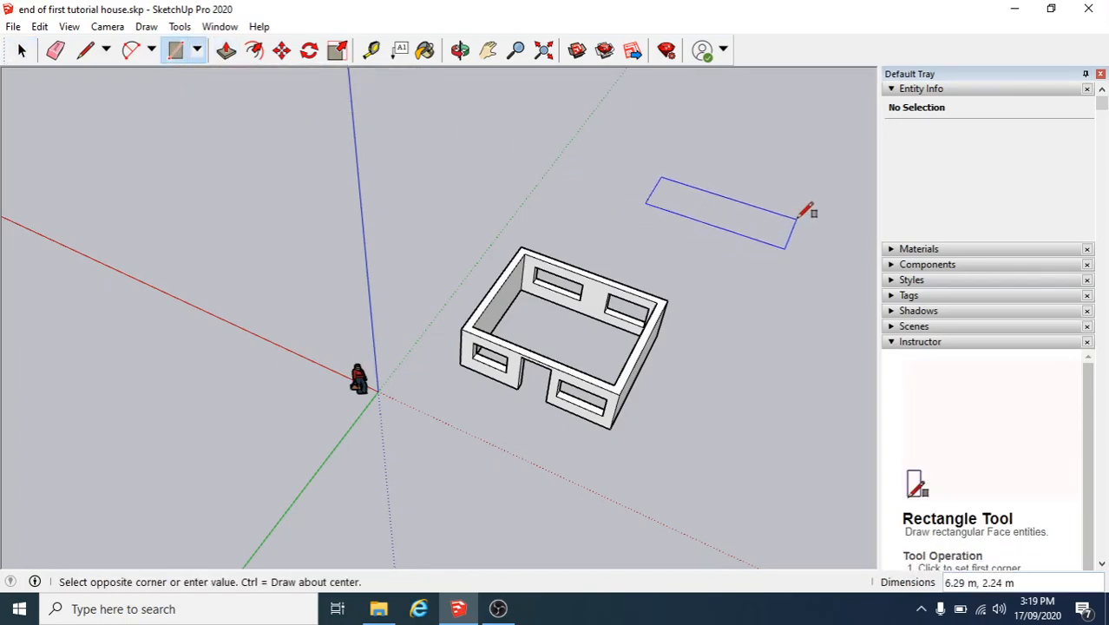
type("6,5")
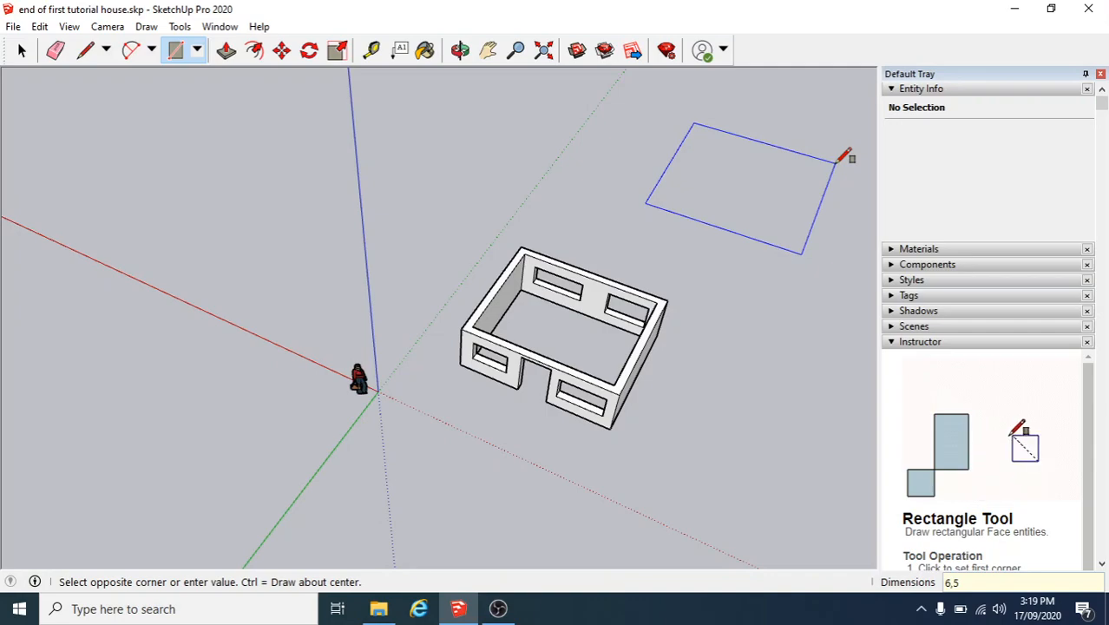
key("Return")
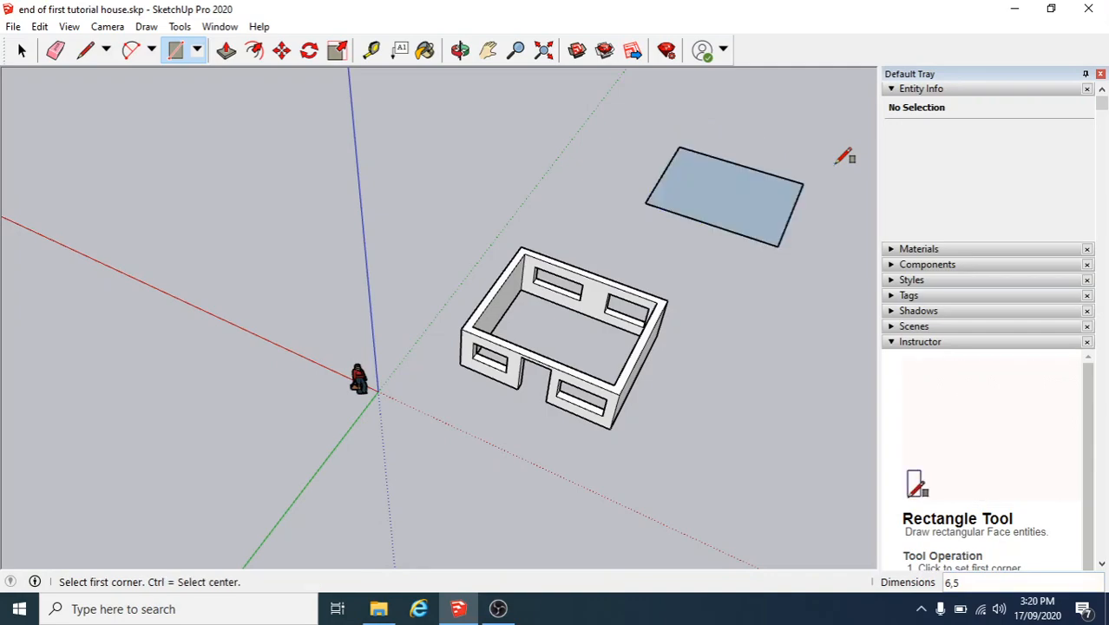
Step: Draw a centreline across the rectangle between the midpoints of its two 5 m sides
middle_click_drag(767, 105, 787, 178)
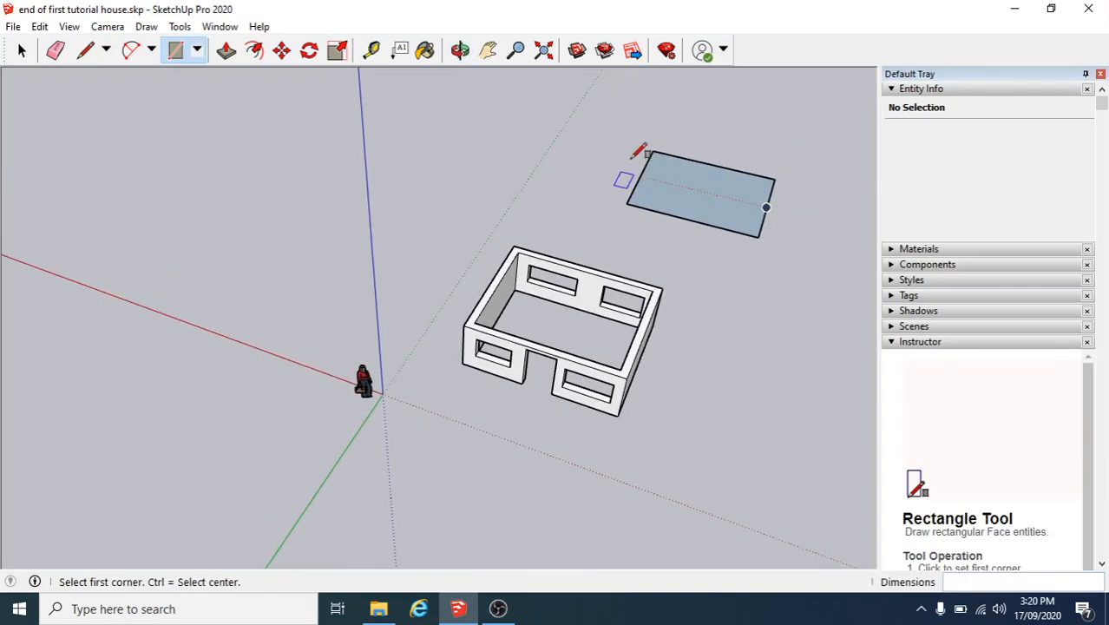
left_click(85, 50)
scroll(722, 194, "up", 3)
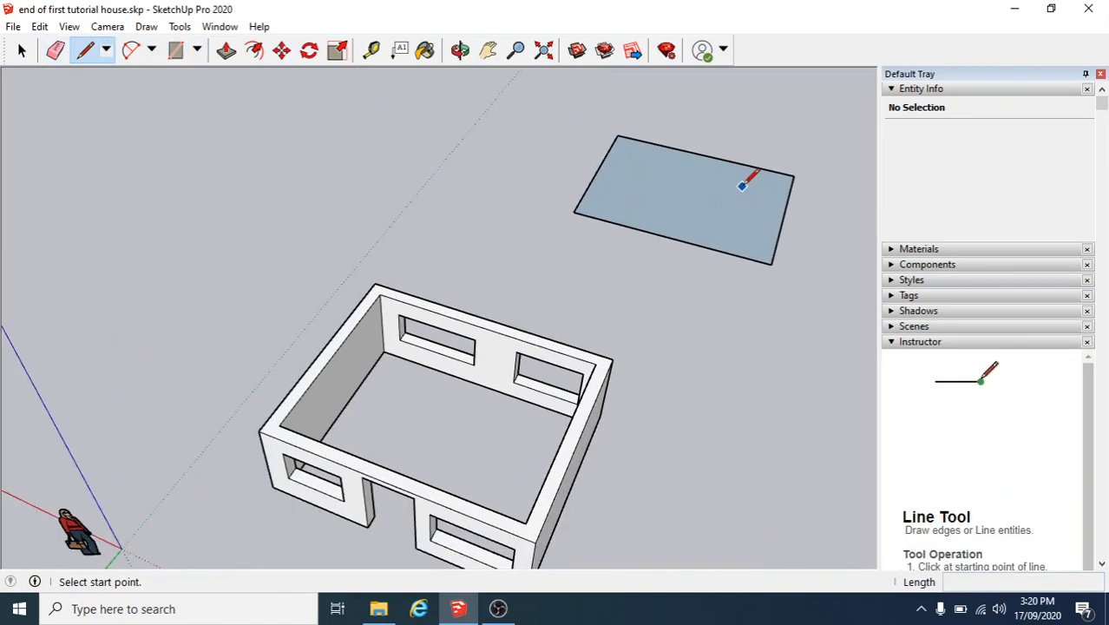
middle_click_drag(740, 180, 593, 314)
key("l")
scroll(584, 340, "up", 3)
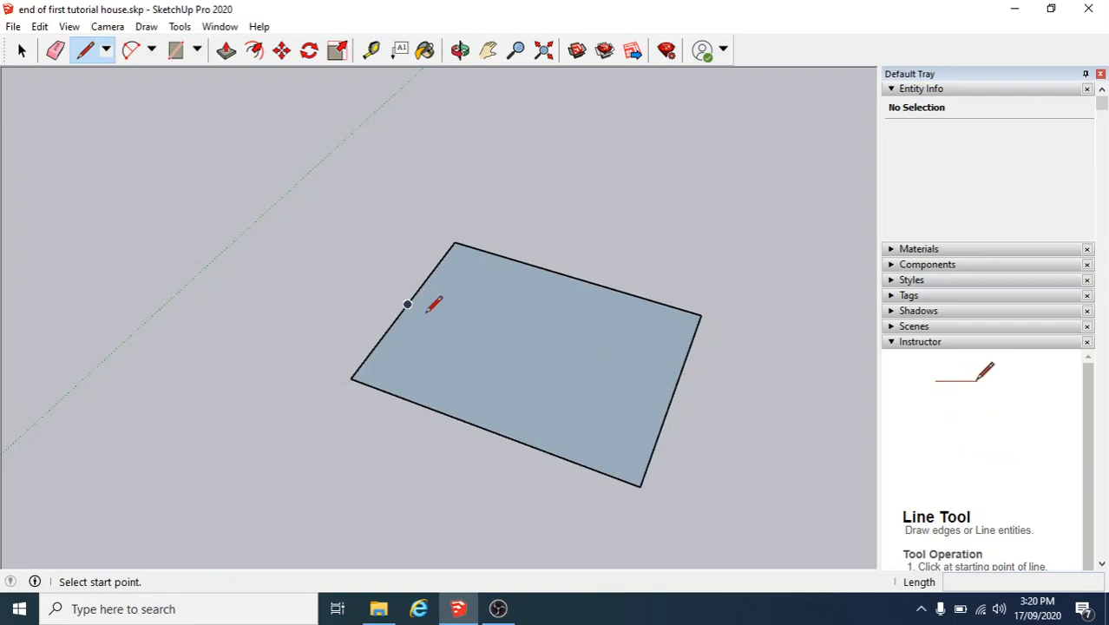
left_click(674, 393)
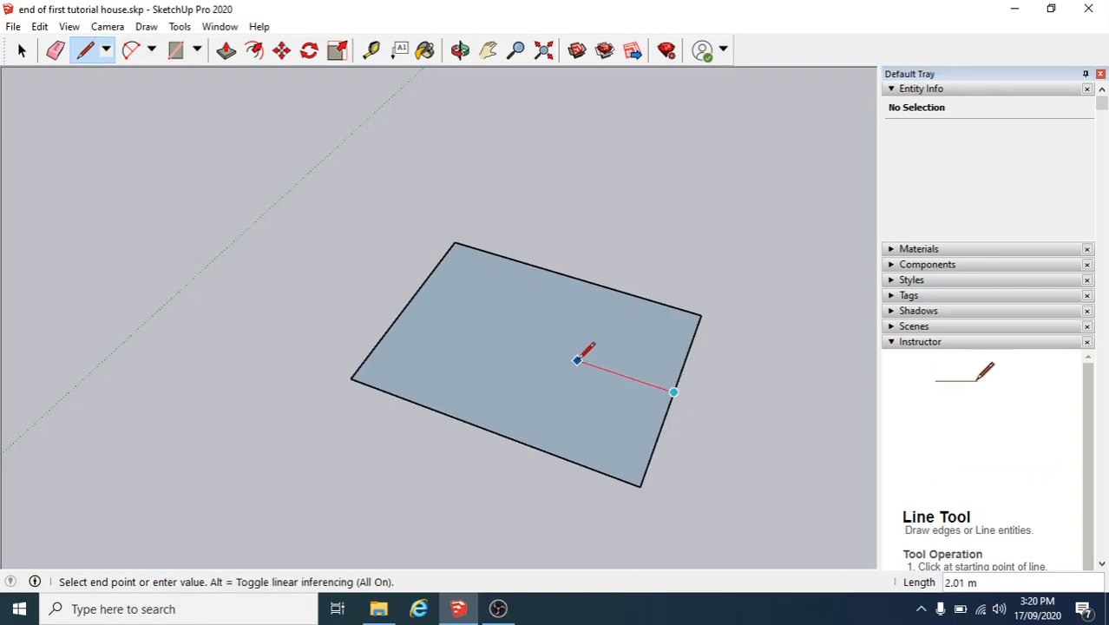
left_click(408, 304)
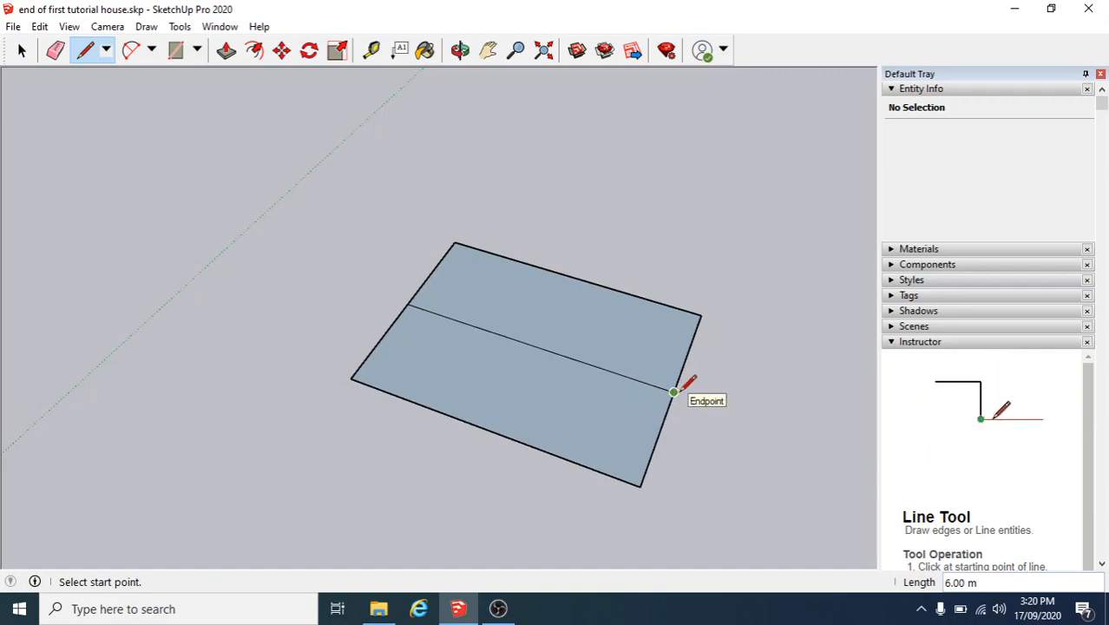
Step: Draw a 1 m line along the centreline, starting from its end farthest from the green axis
scroll(673, 392, "up", 3)
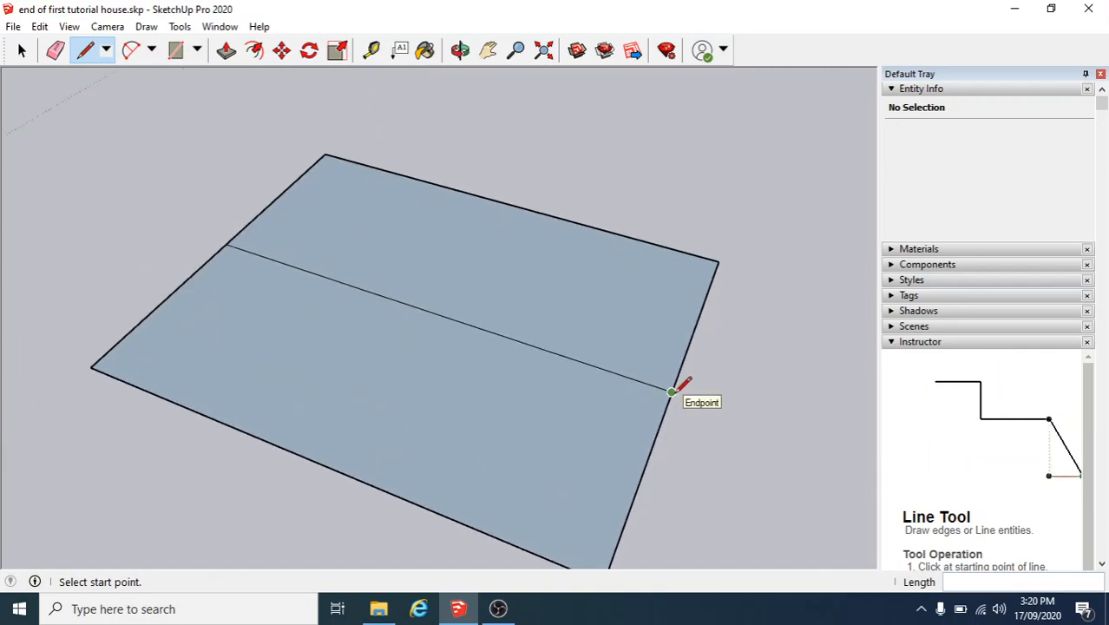
scroll(673, 391, "up", 3)
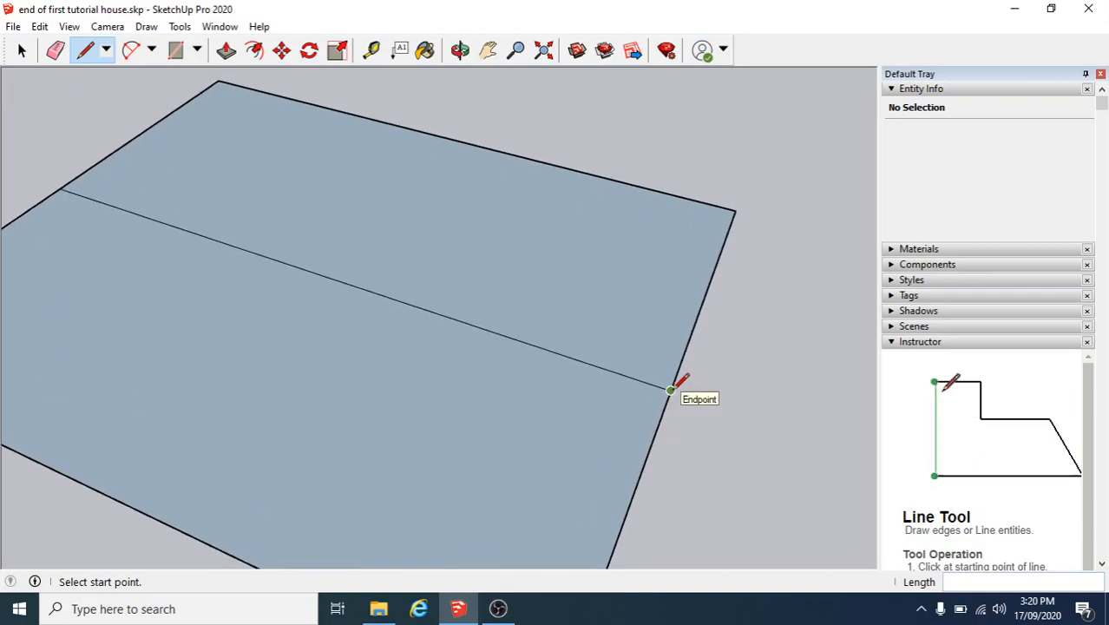
left_click(671, 390)
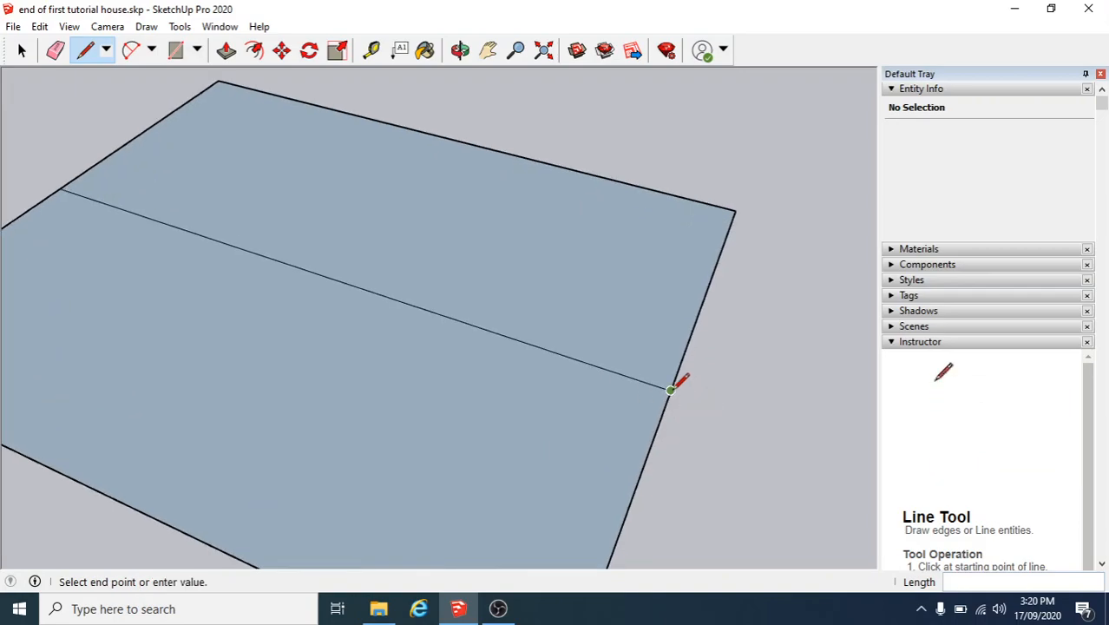
left_click(595, 356)
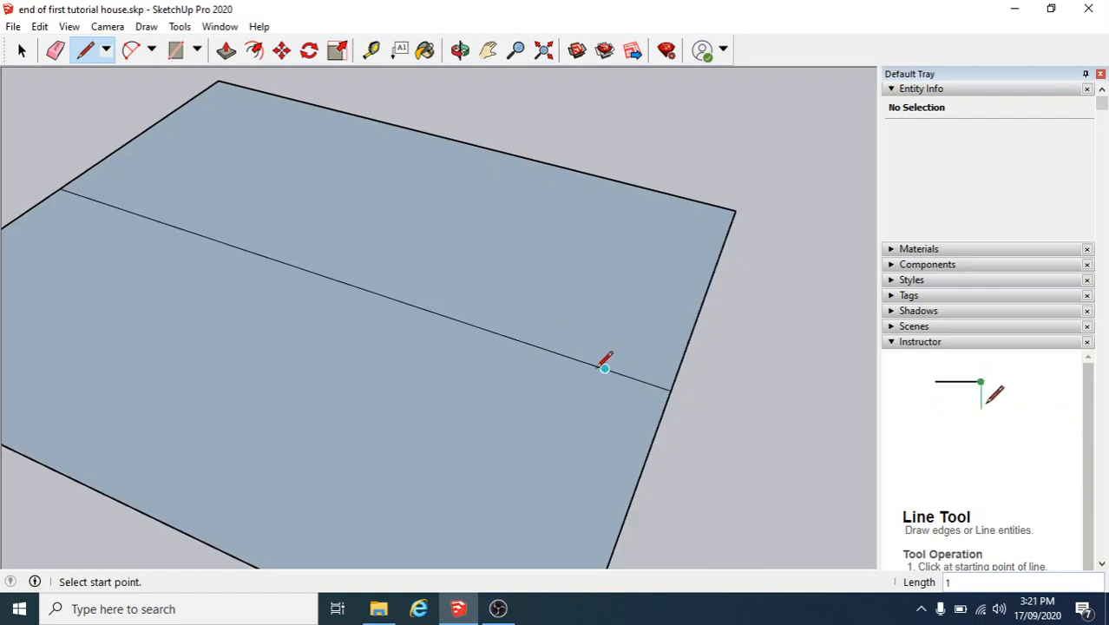
Step: Draw diagonal lines from the inner end of the 1 m segment to the two nearest rectangle corners
left_click(542, 348)
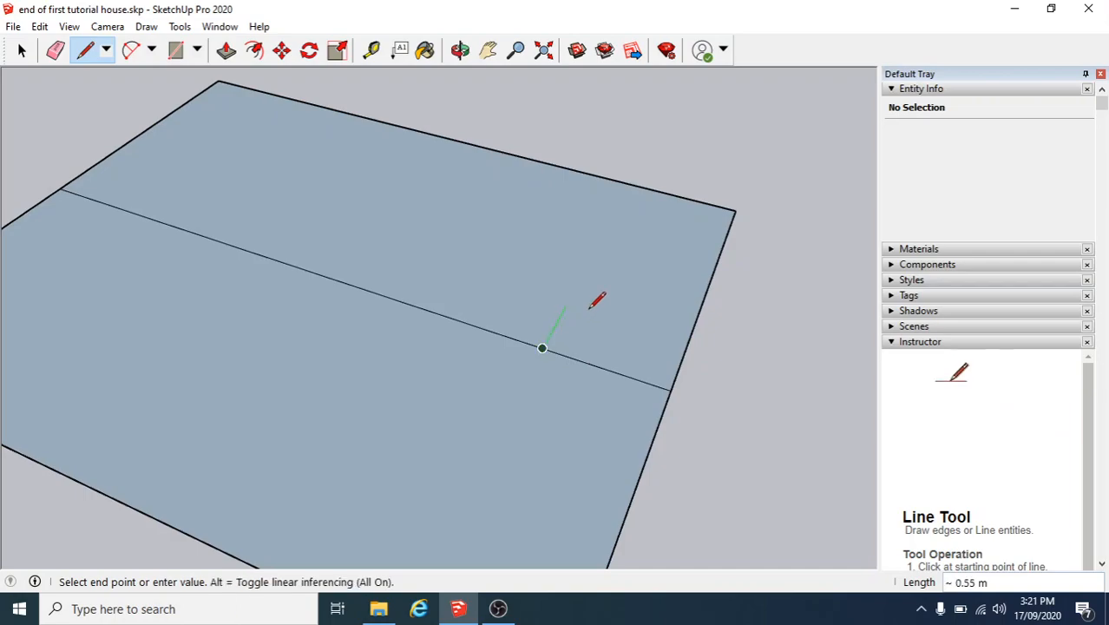
left_click(735, 210)
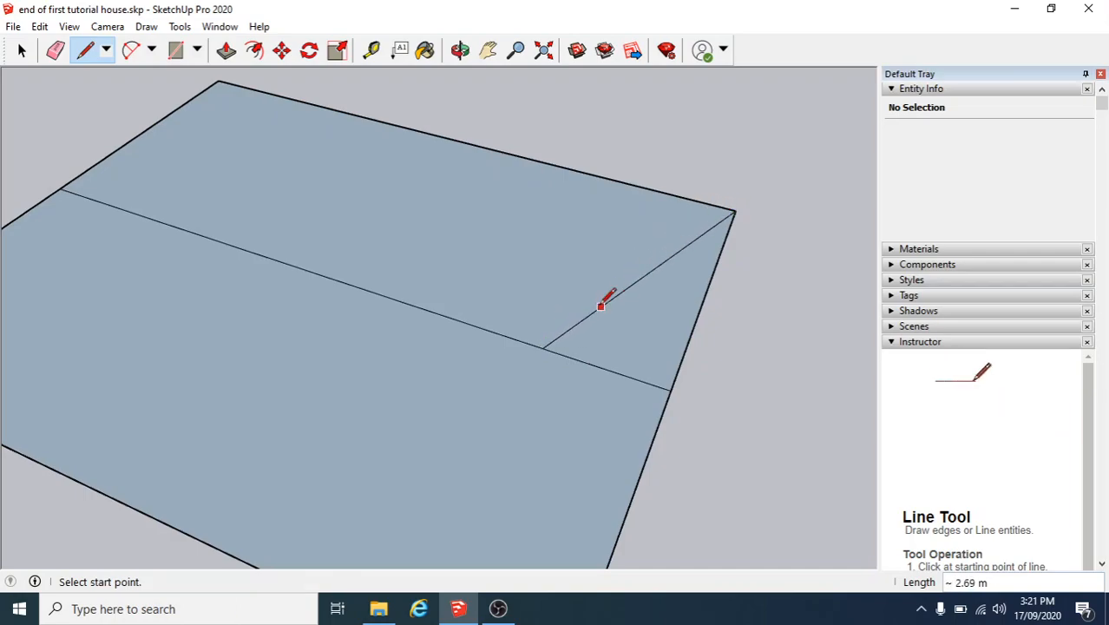
left_click(544, 348)
scroll(554, 391, "down", 3)
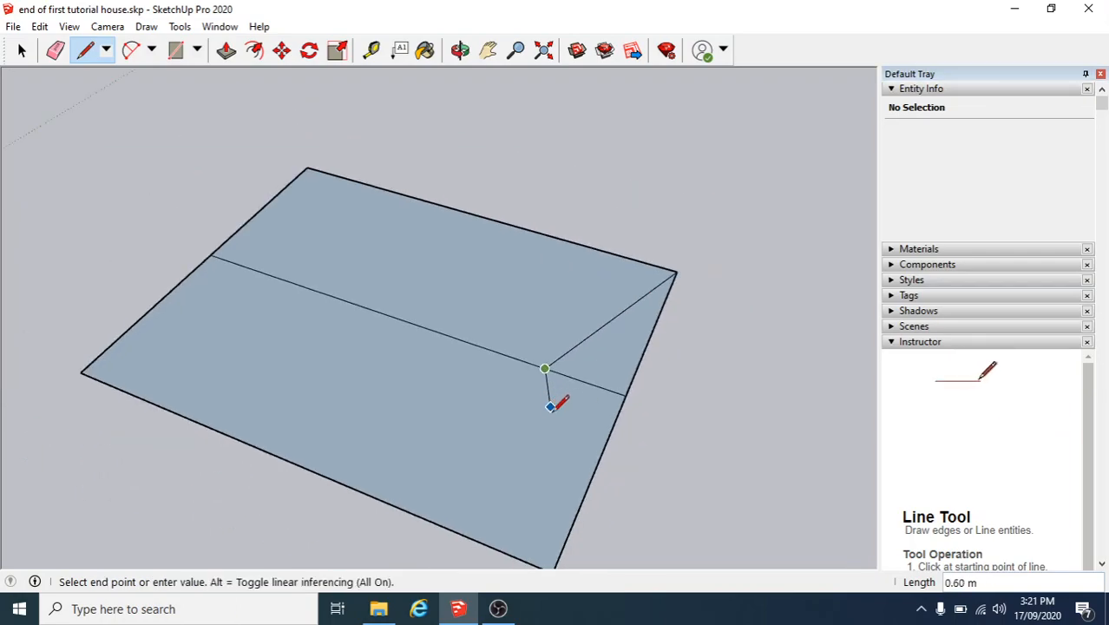
scroll(555, 531, "down", 2)
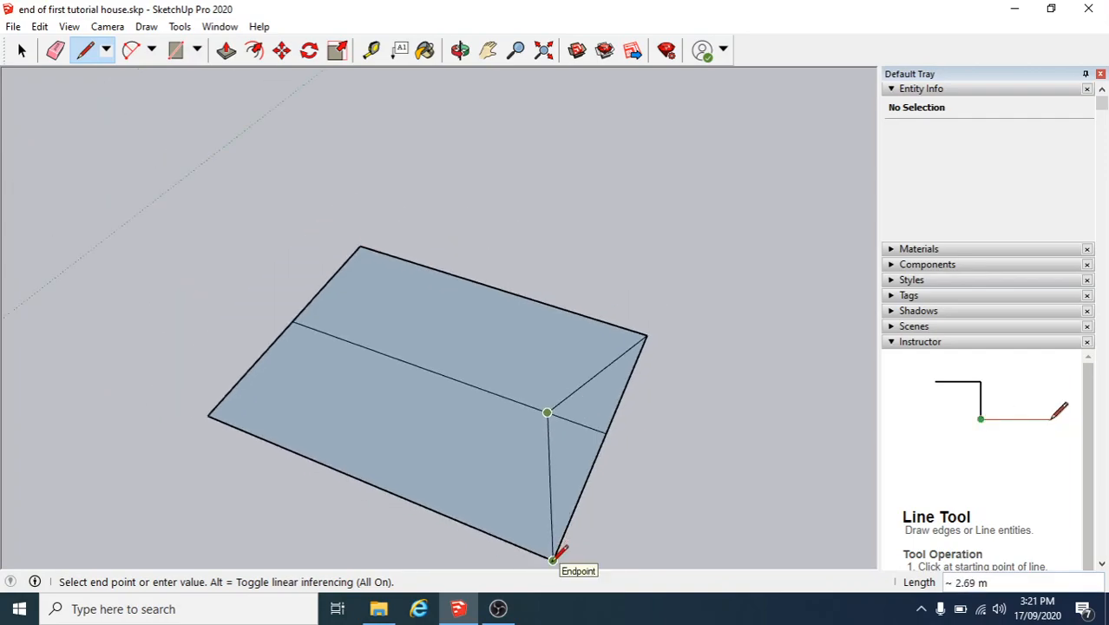
left_click(552, 557)
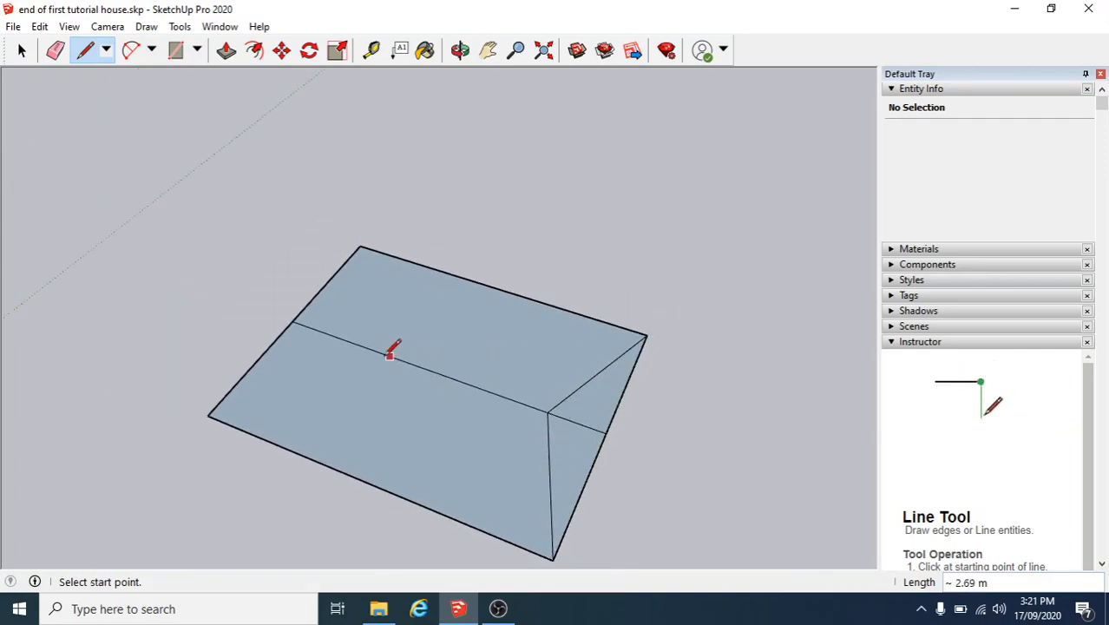
Step: Mark a 1 m segment at the centreline's opposite end and join its inner point to the two nearest corners
left_click(293, 321)
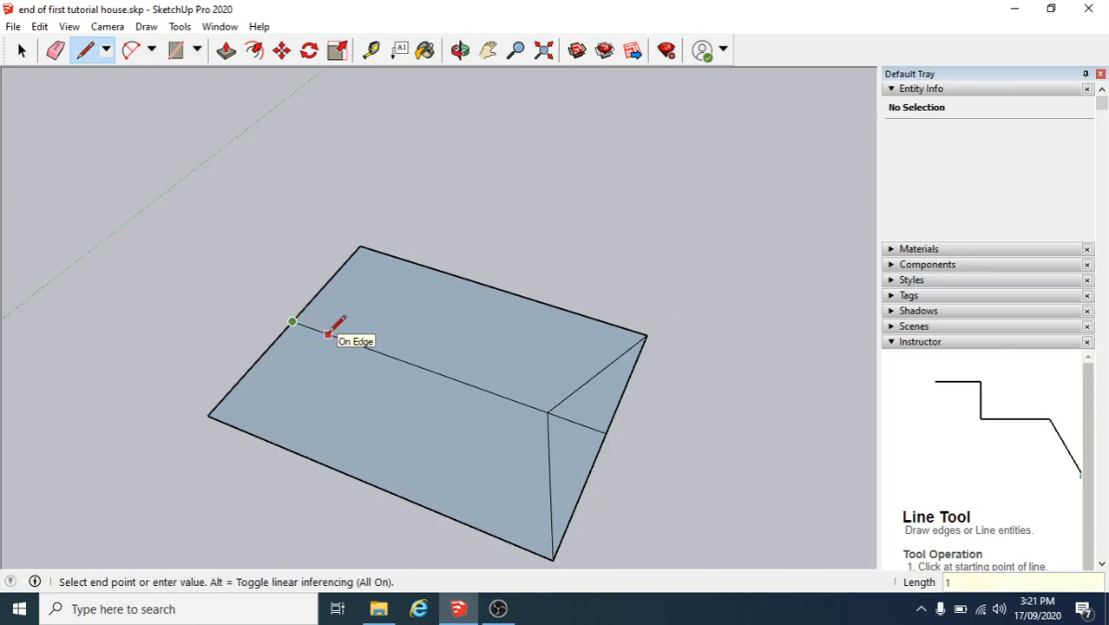
key("Escape")
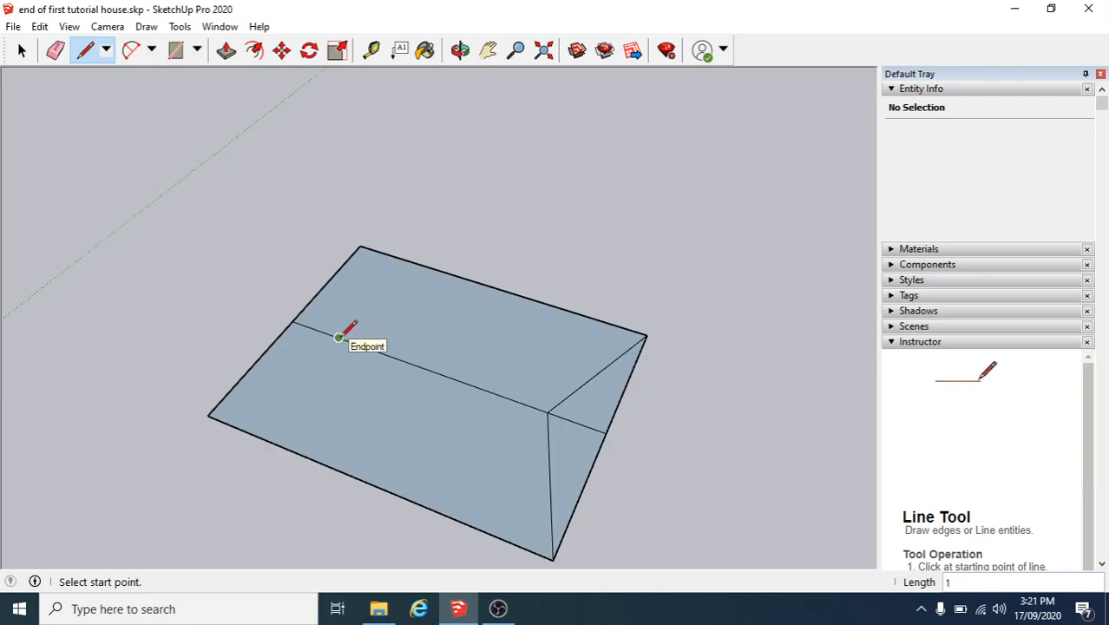
left_click(338, 337)
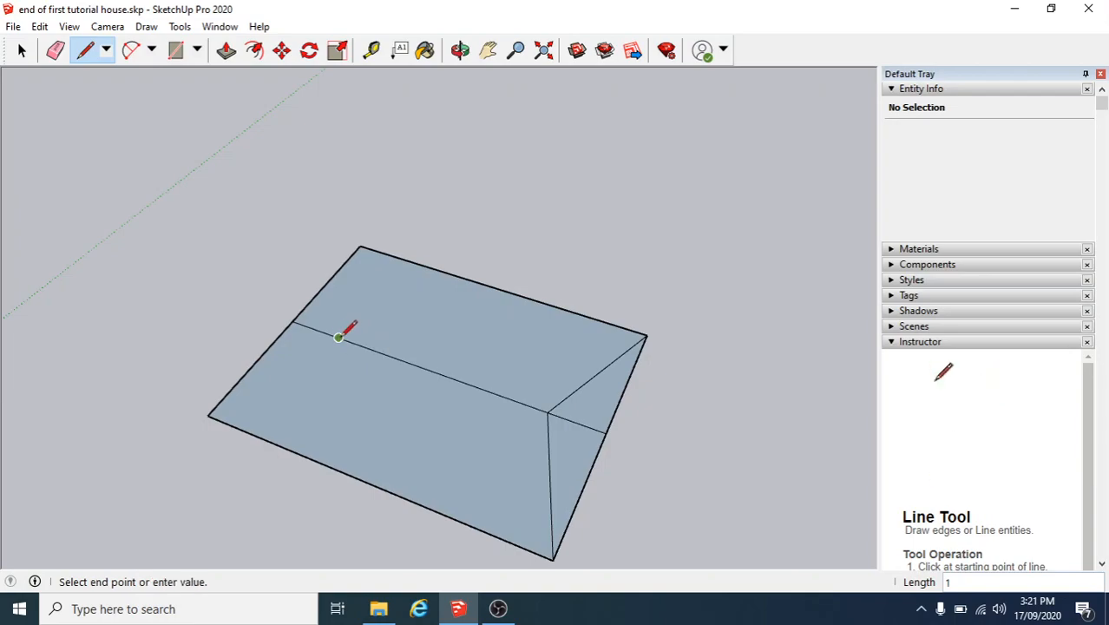
left_click(360, 248)
left_click(339, 337)
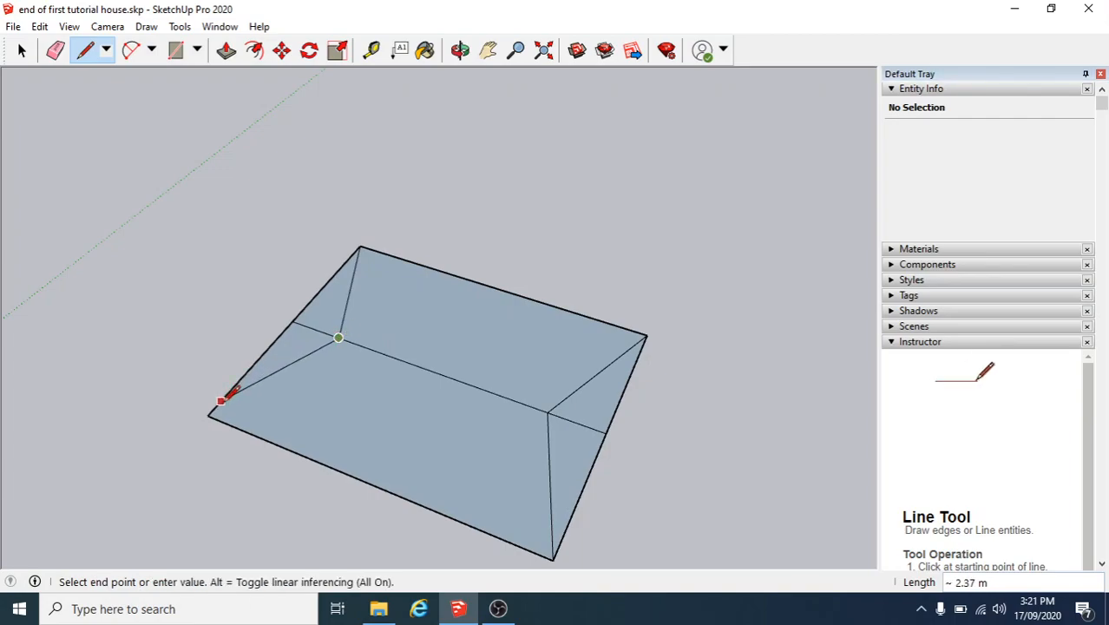
left_click(209, 415)
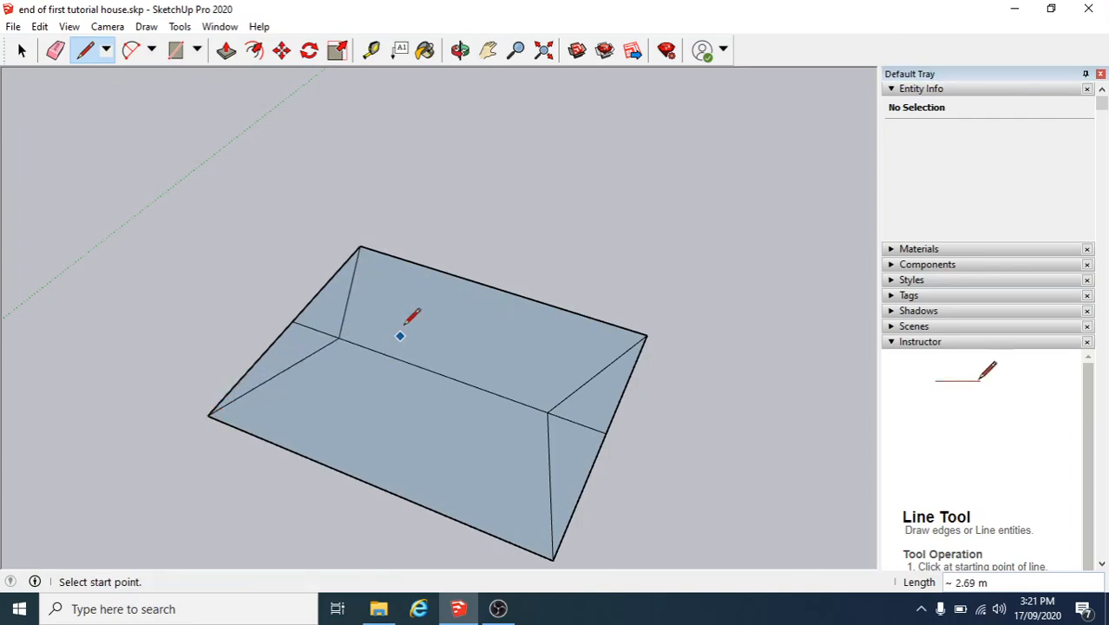
Step: Delete the two 1 m centreline segments between the diagonals' meeting points and the rectangle's short sides
left_click(22, 52)
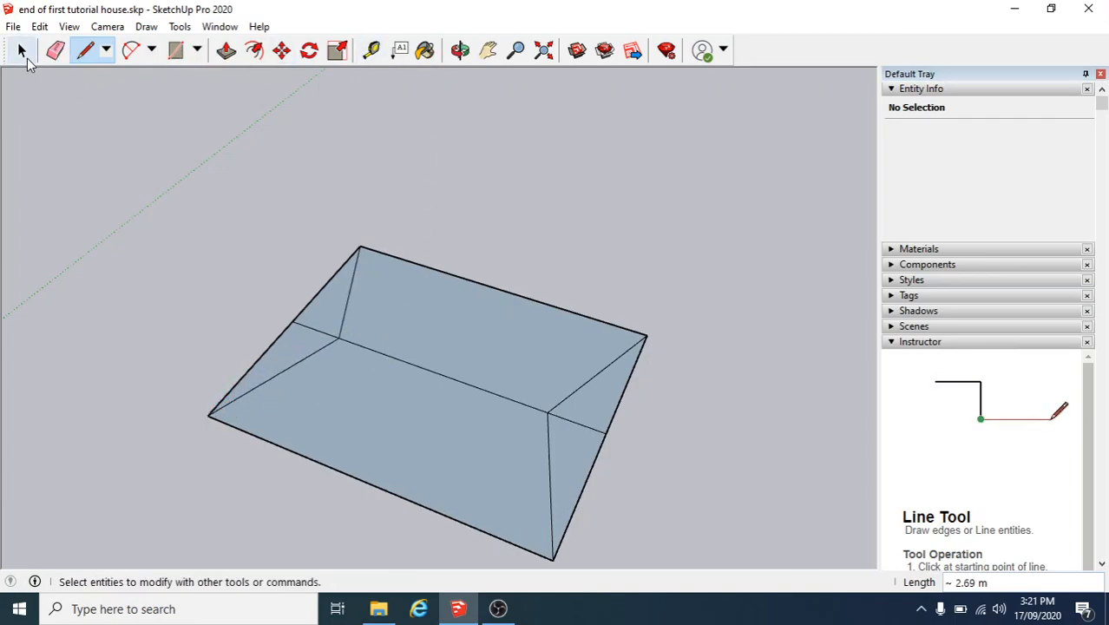
left_click(312, 331)
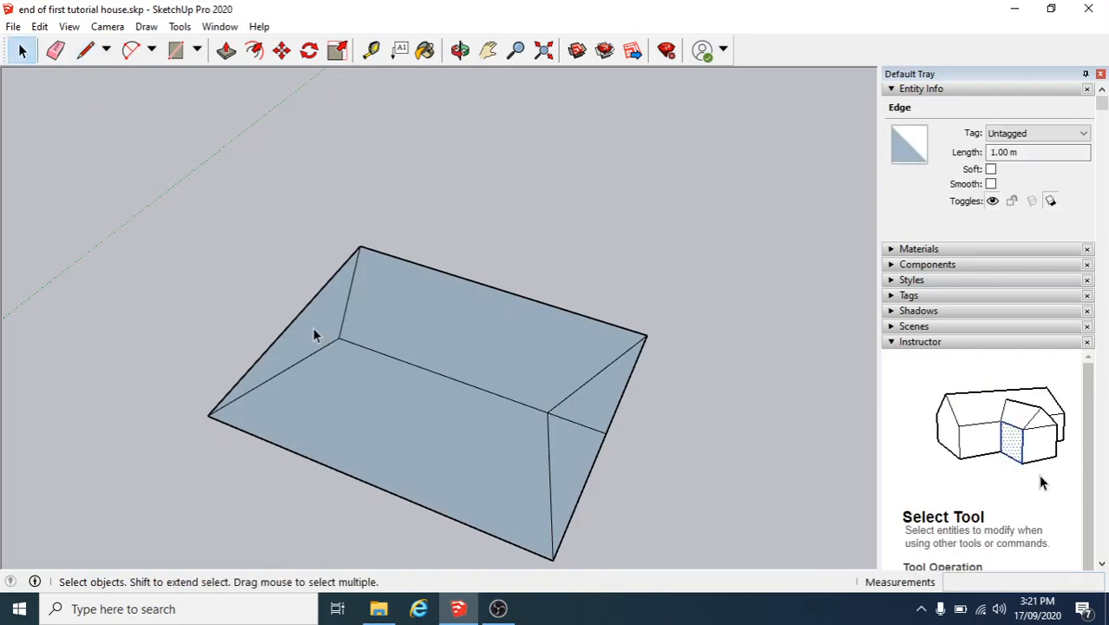
left_click(575, 424)
key("Delete")
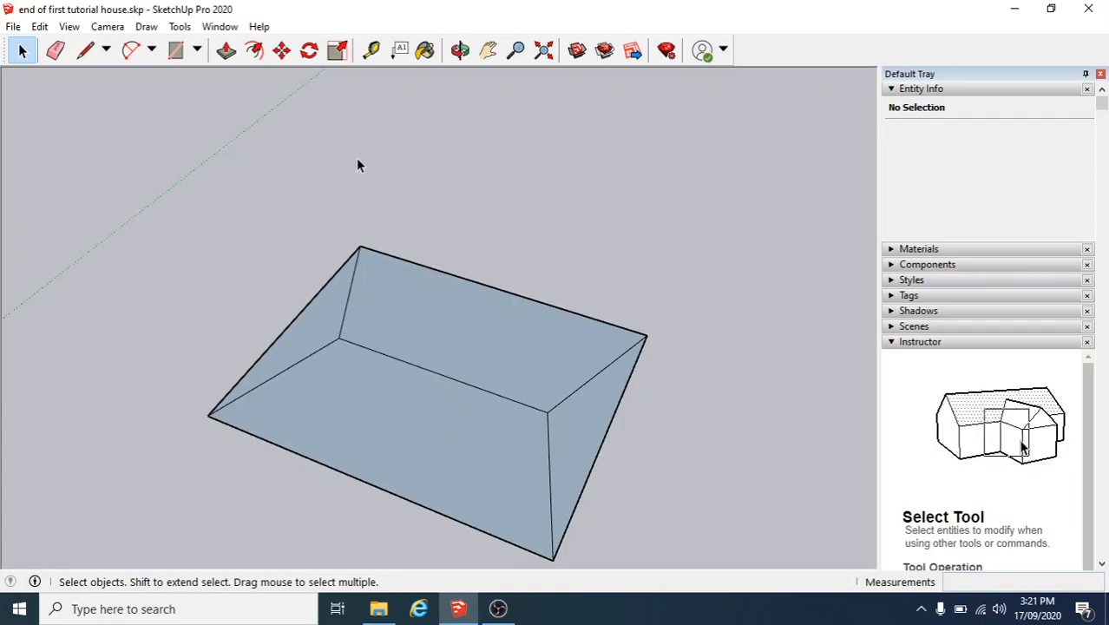
Step: Move the central ridge edge 1 m straight up along the blue axis to form a hip roof
left_click(283, 52)
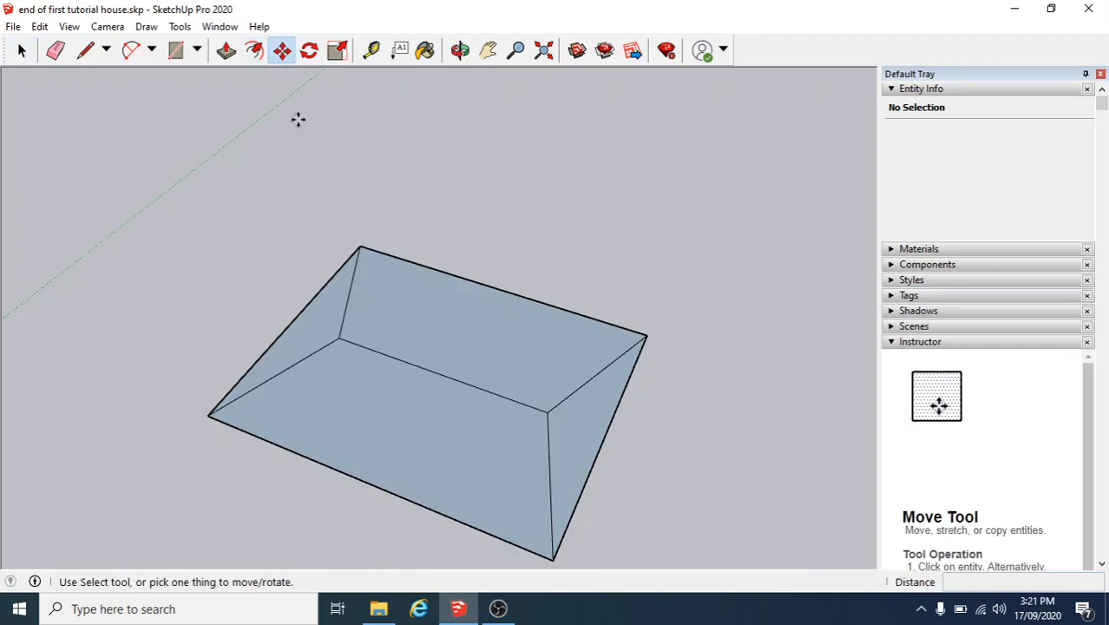
left_click(427, 367)
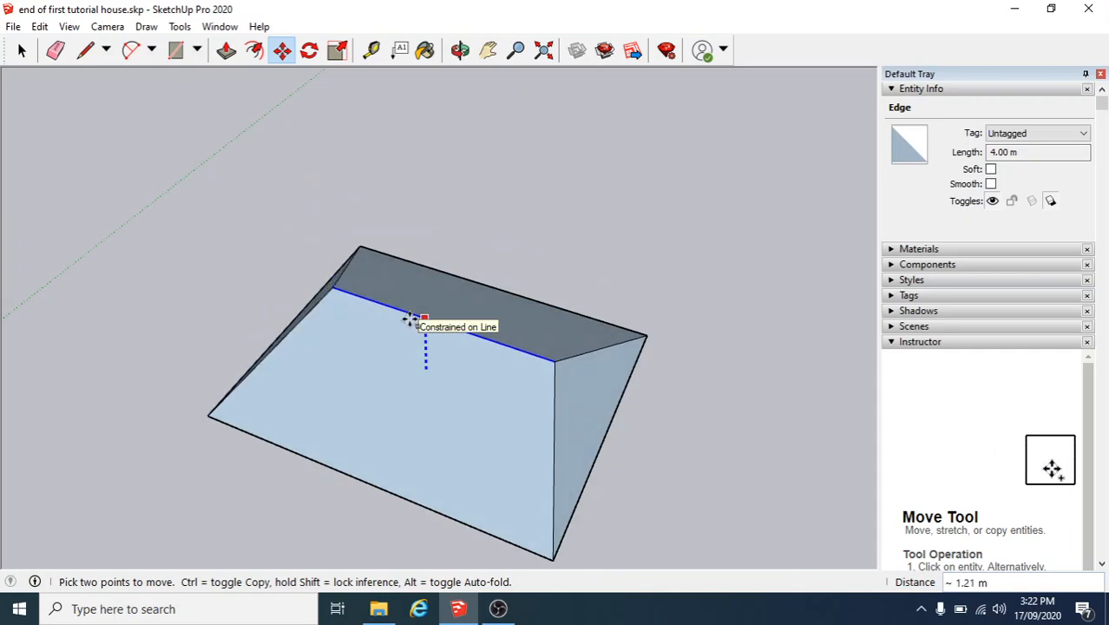
type("1")
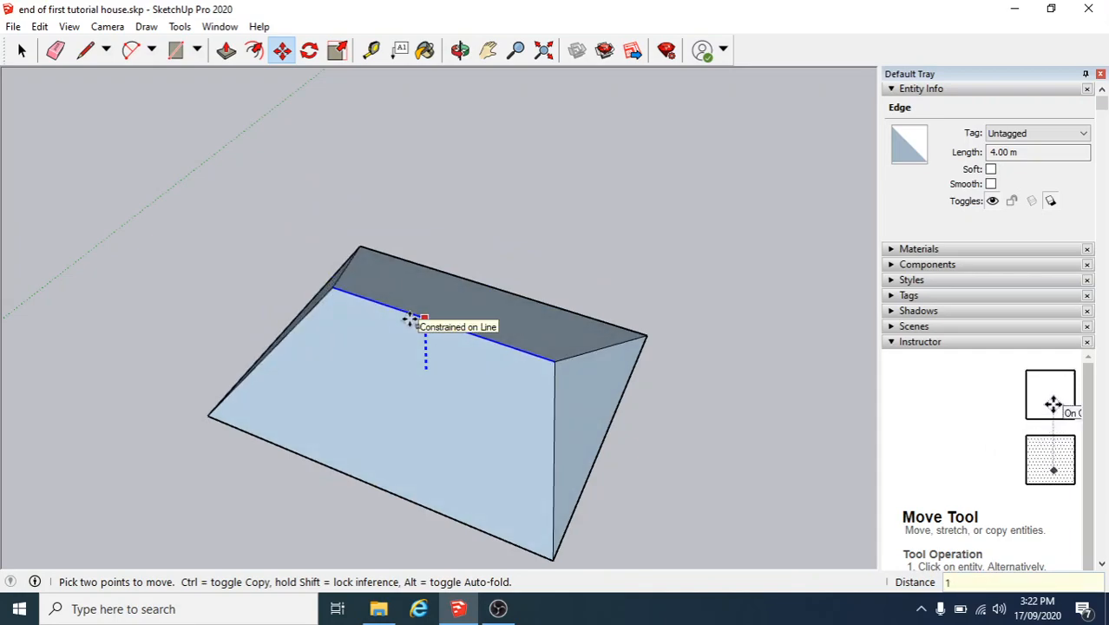
key("Return")
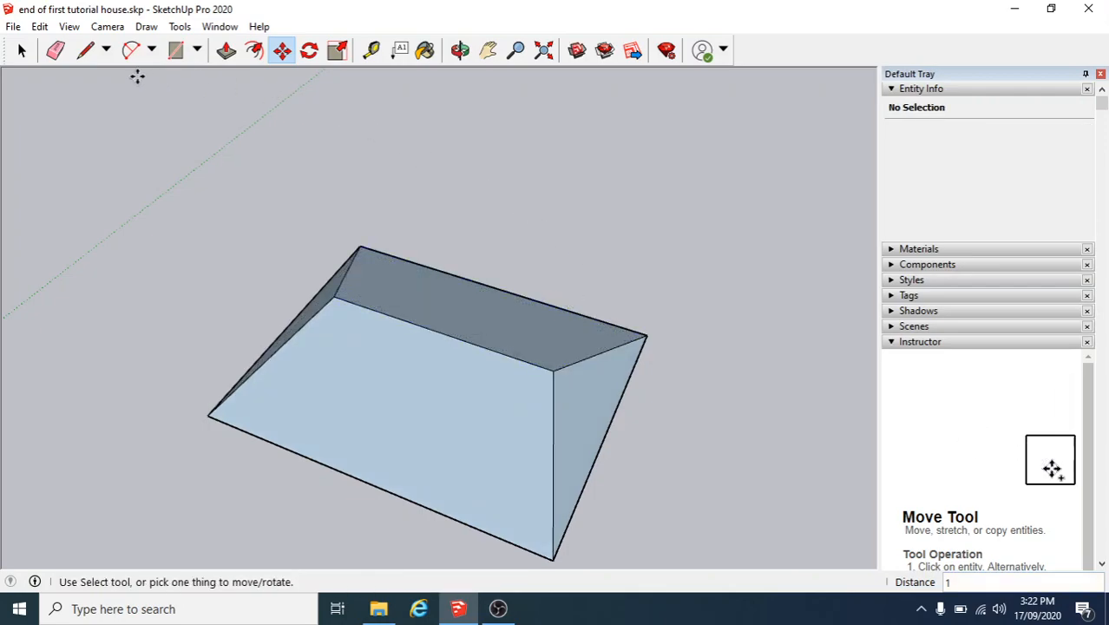
left_click(22, 49)
Step: Examine the hip roof and its placement relative to the house walls
middle_click_drag(221, 317, 344, 213)
scroll(396, 243, "down", 3)
scroll(397, 243, "down", 2)
middle_click_drag(425, 295, 443, 356)
scroll(344, 322, "down", 3)
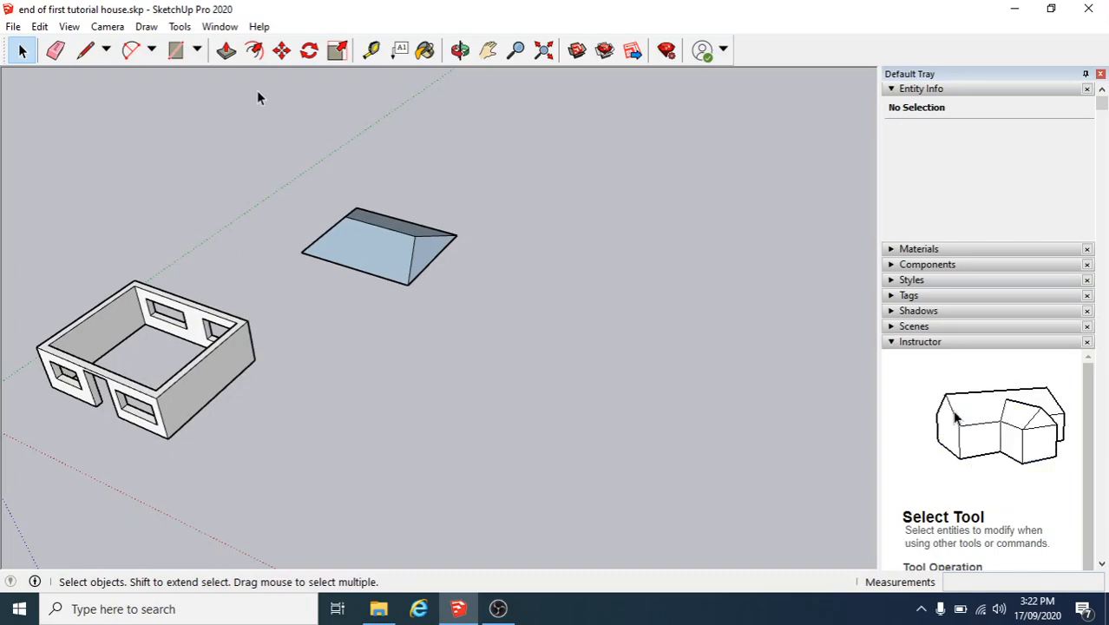
left_click(283, 52)
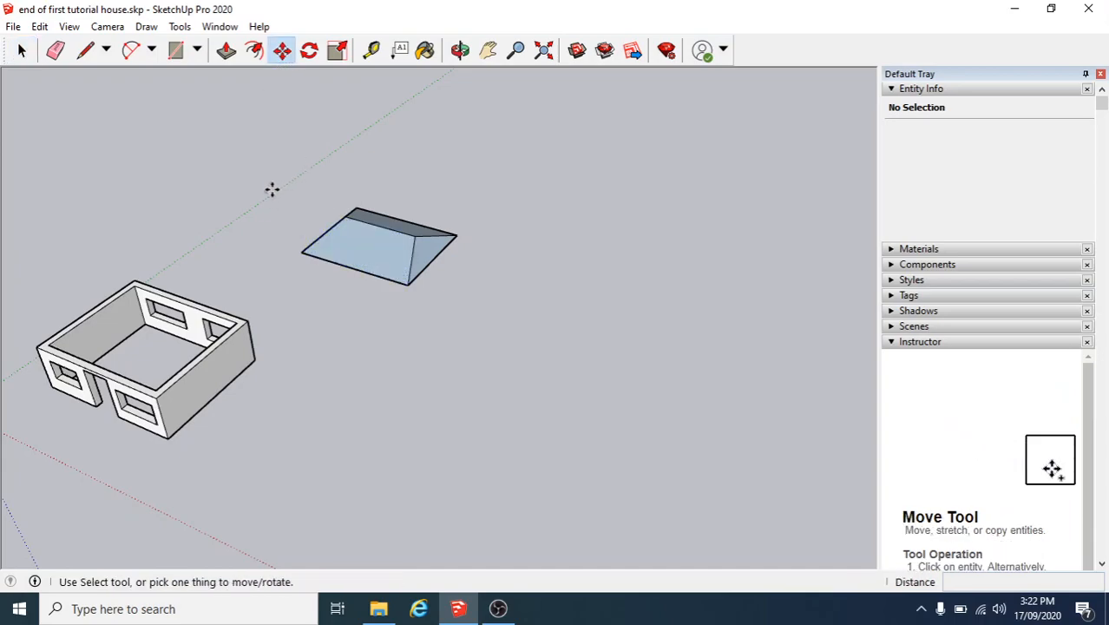
key("space")
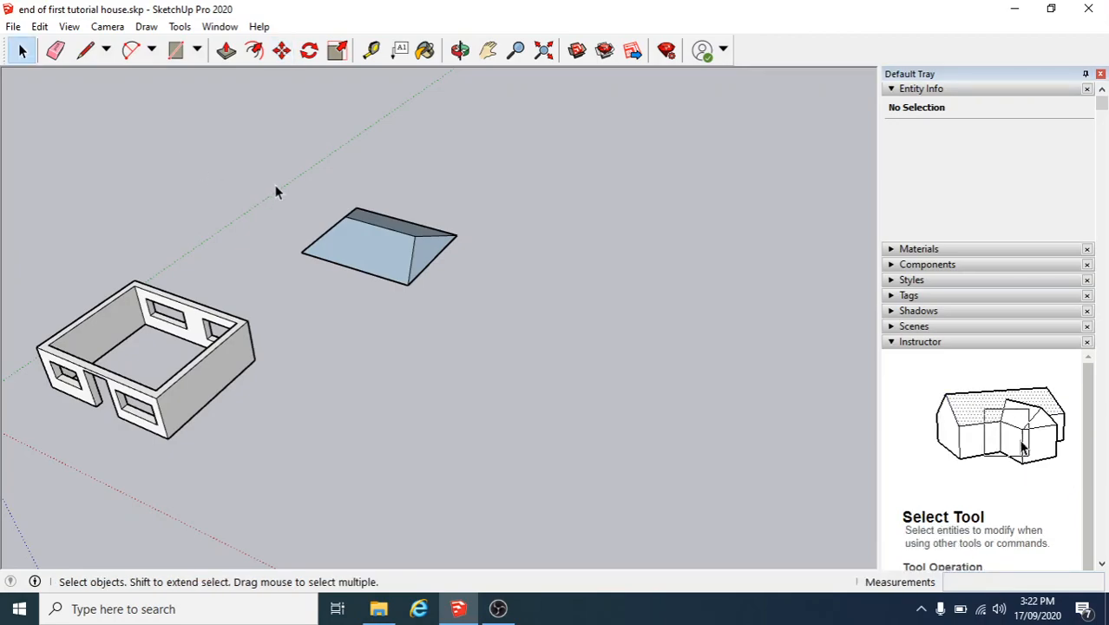
Step: Make the whole hip roof, with all its faces and edges, into a group
left_click_drag(259, 177, 522, 328)
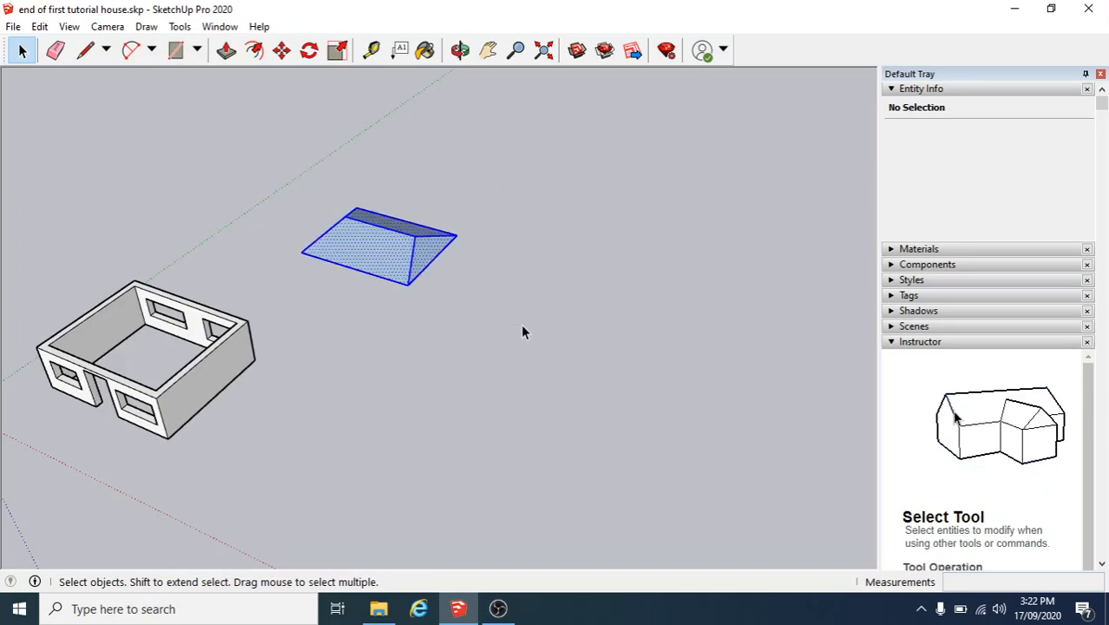
right_click(380, 258)
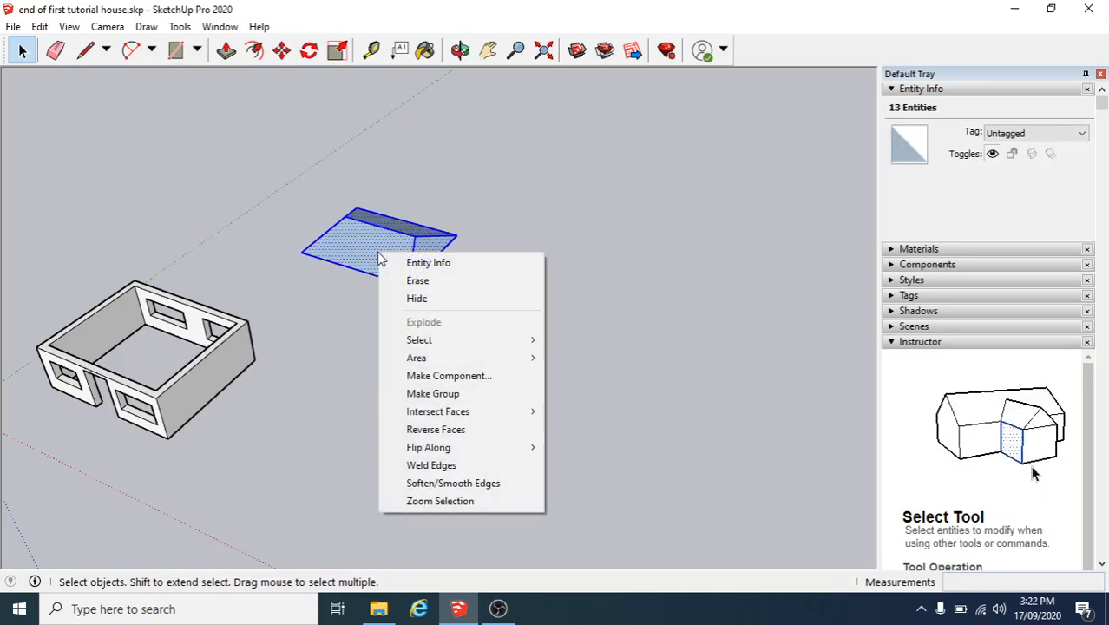
left_click(442, 395)
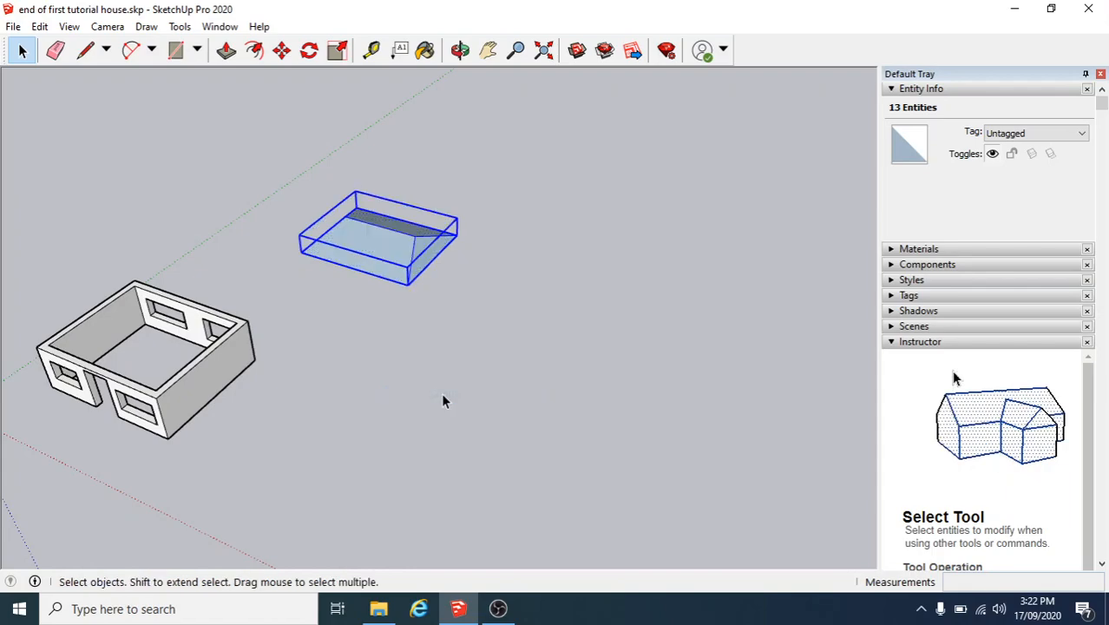
Step: Make all the house wall geometry into a separate group
left_click_drag(217, 419, 307, 470)
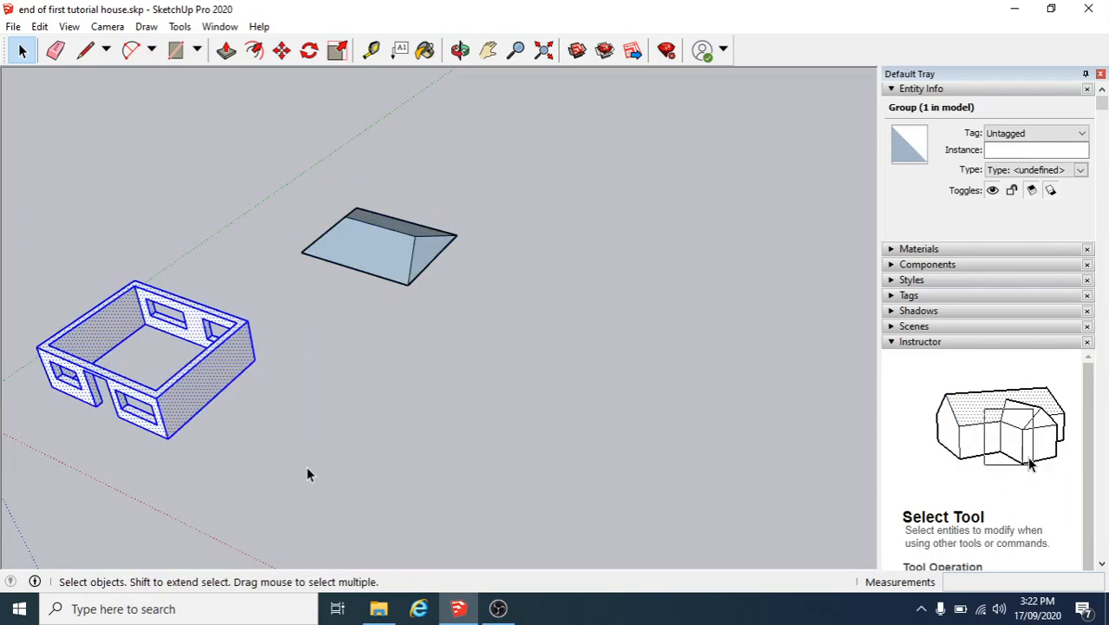
right_click(199, 401)
left_click(259, 275)
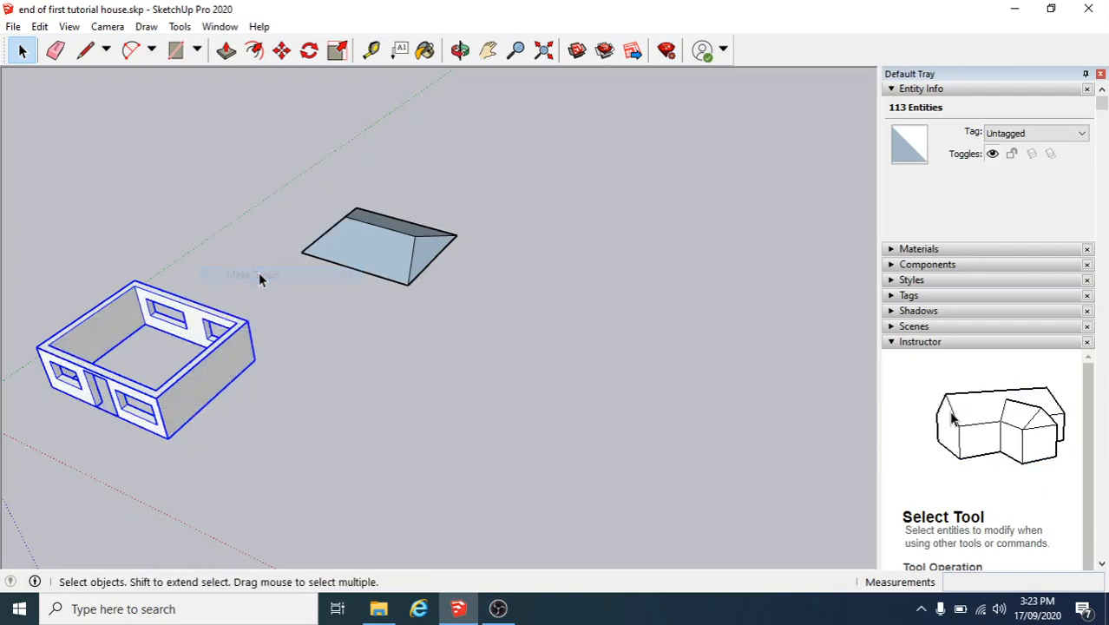
Step: Select the roof and the walls in turn to check that each is picked as a single group
left_click(368, 264)
left_click(193, 365)
left_click(352, 261)
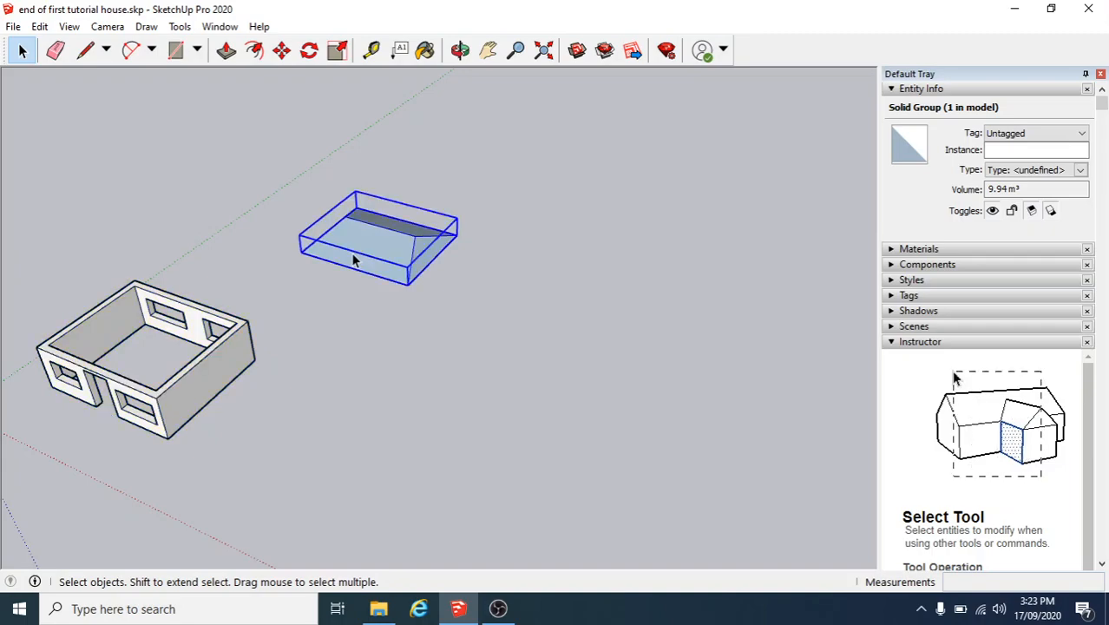
left_click(183, 382)
left_click(371, 250)
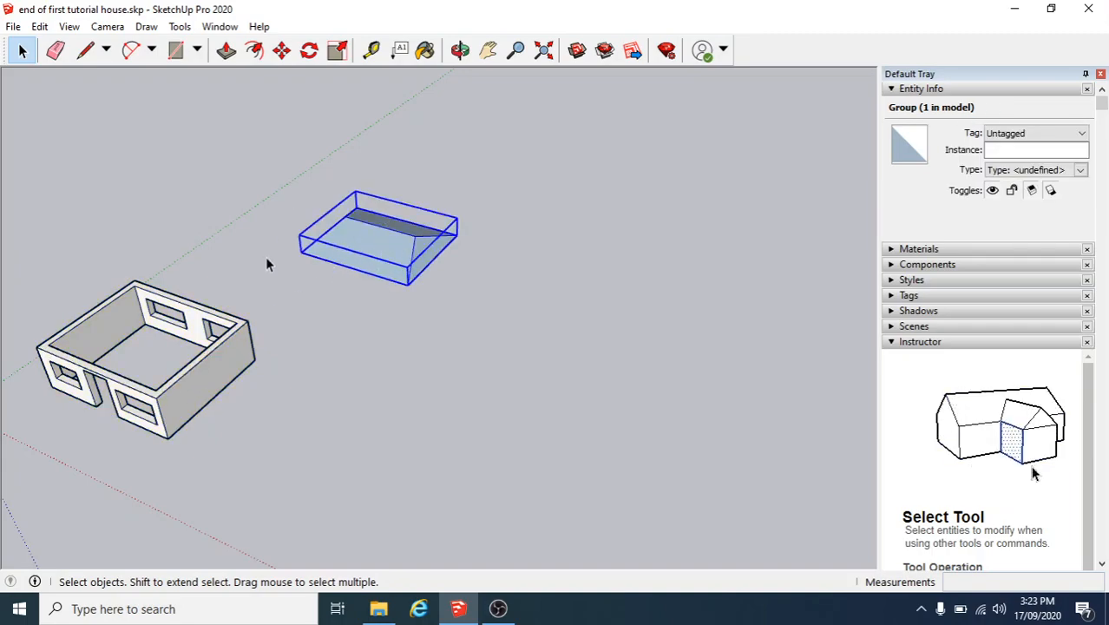
left_click(205, 372)
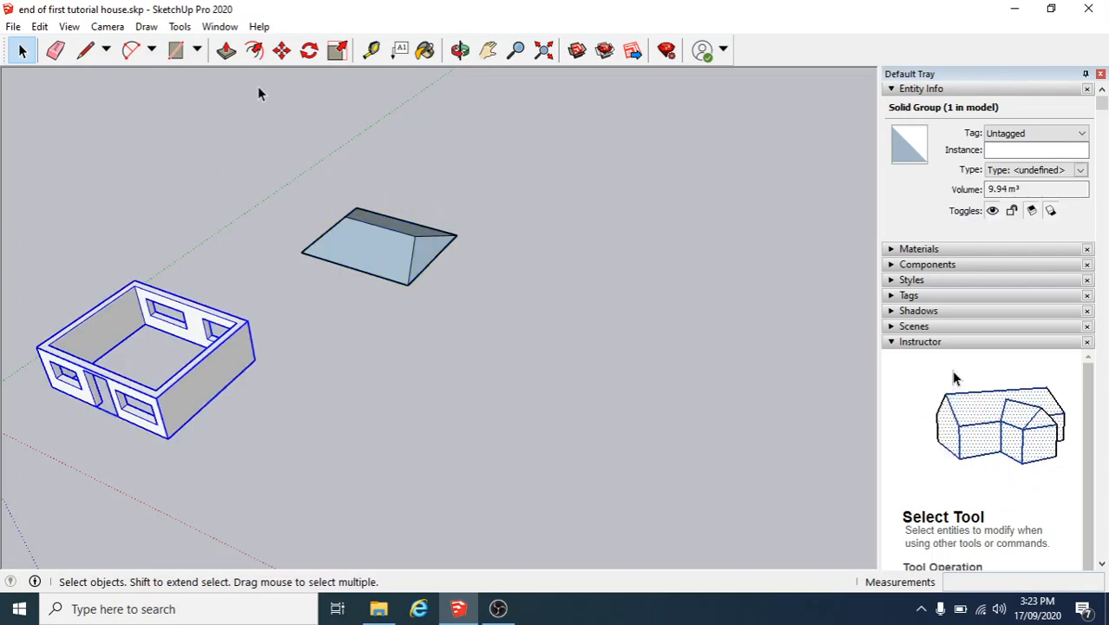
left_click(282, 49)
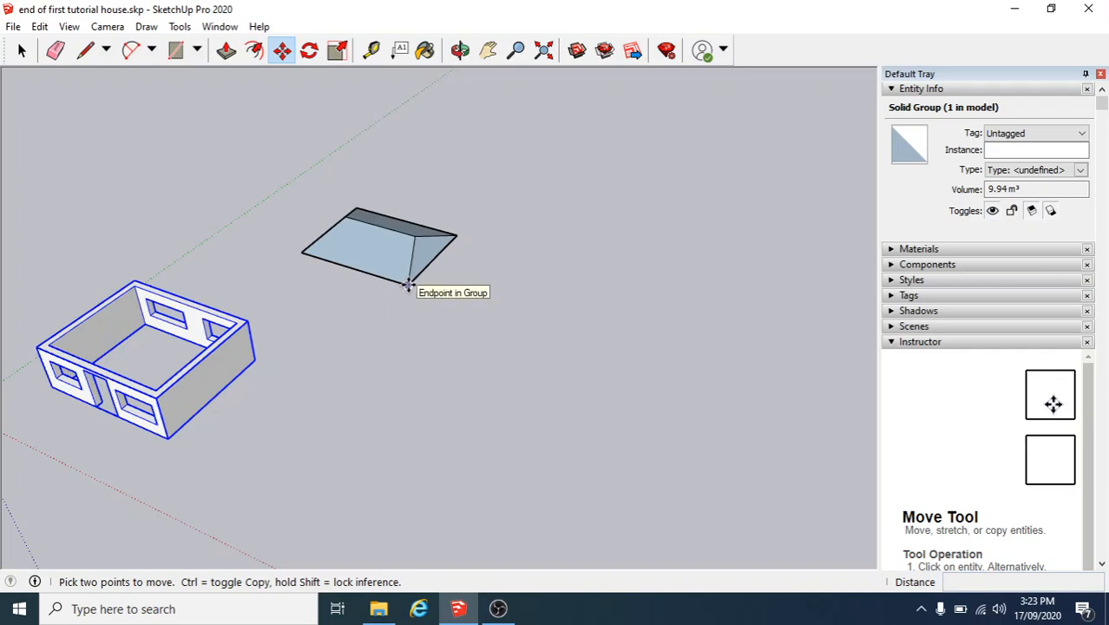
left_click(407, 286)
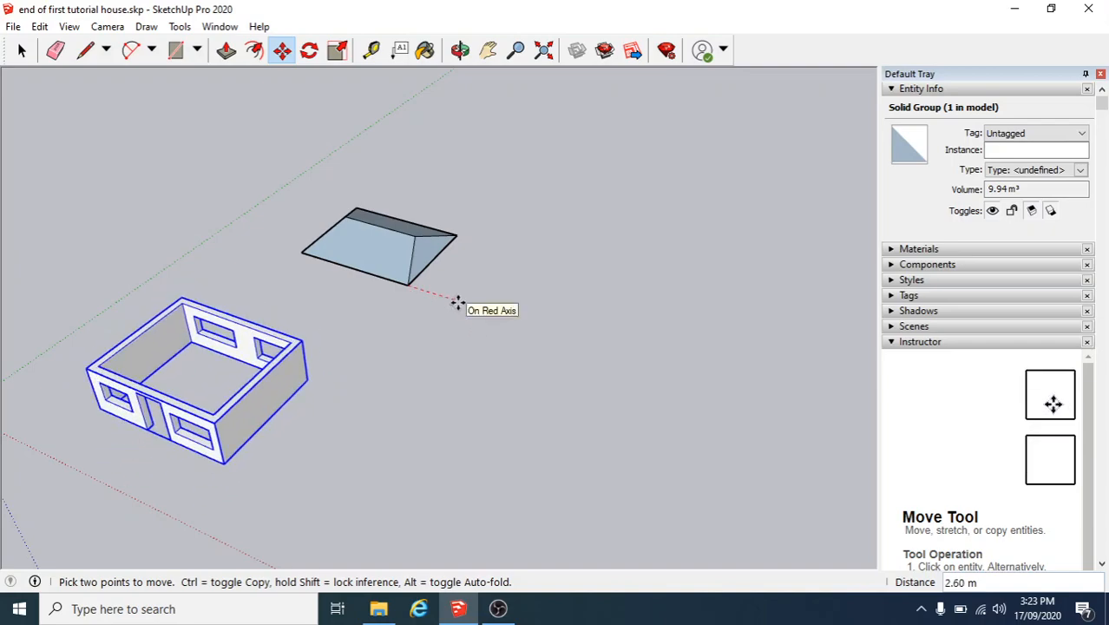
key("Escape")
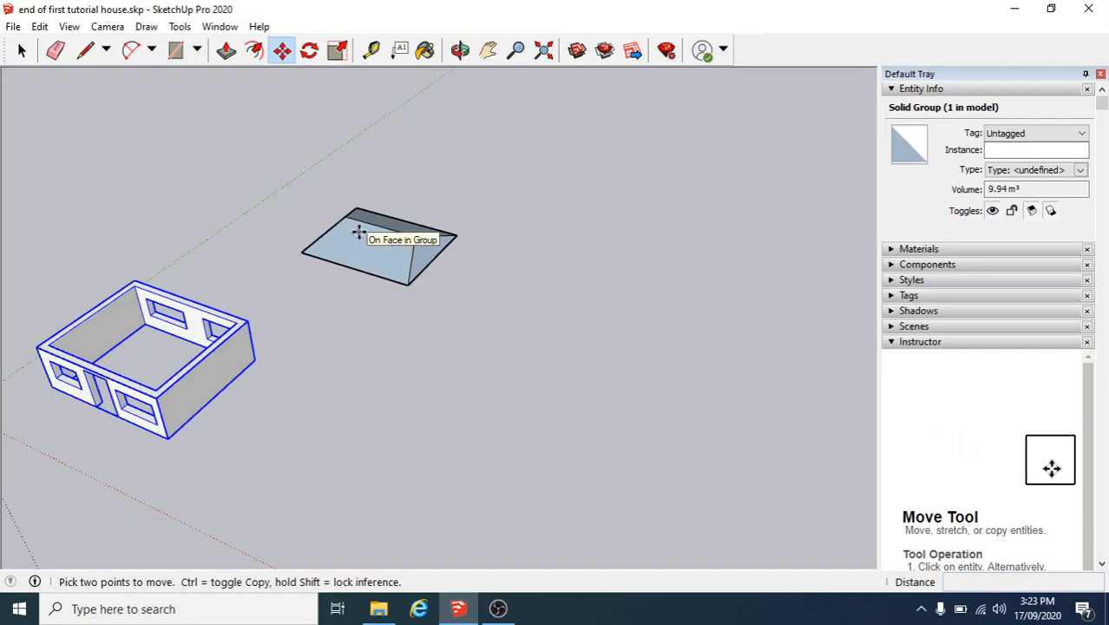
Step: Move the roof group by its front base corner onto the matching upper outer corner of the house walls, and deselect it
left_click(22, 50)
left_click(388, 258)
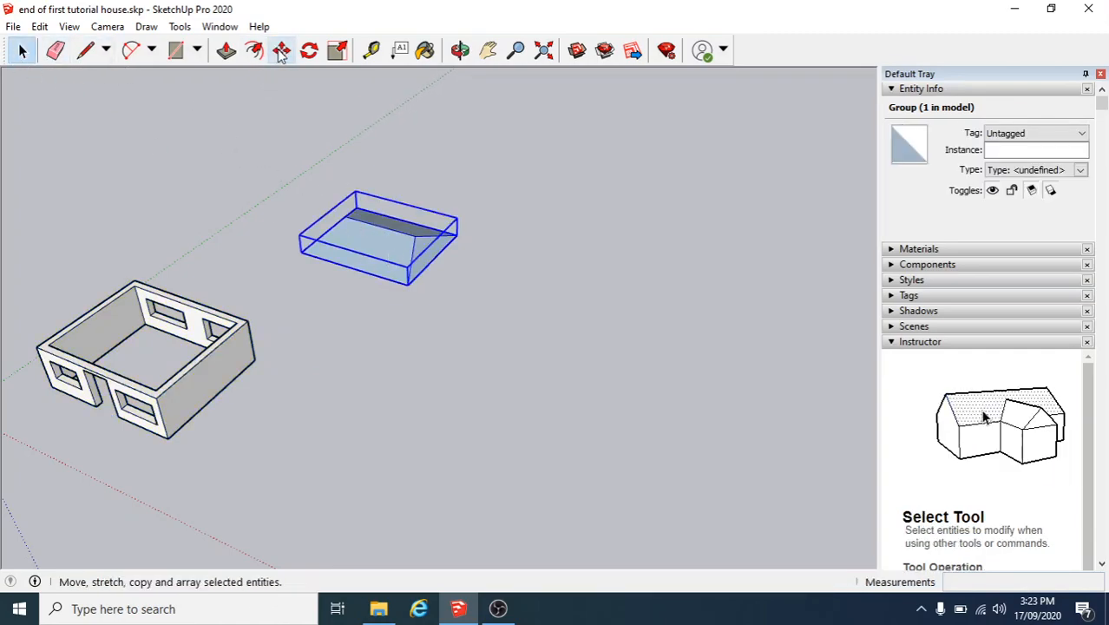
left_click(281, 50)
left_click(408, 285)
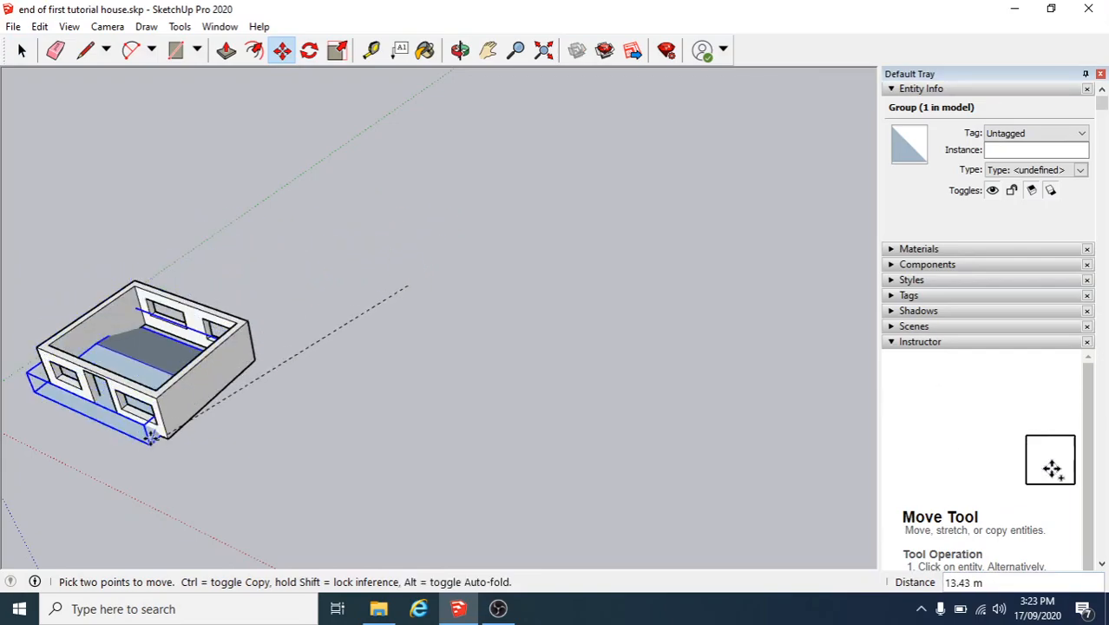
scroll(149, 406, "up", 3)
middle_click_drag(155, 413, 335, 303)
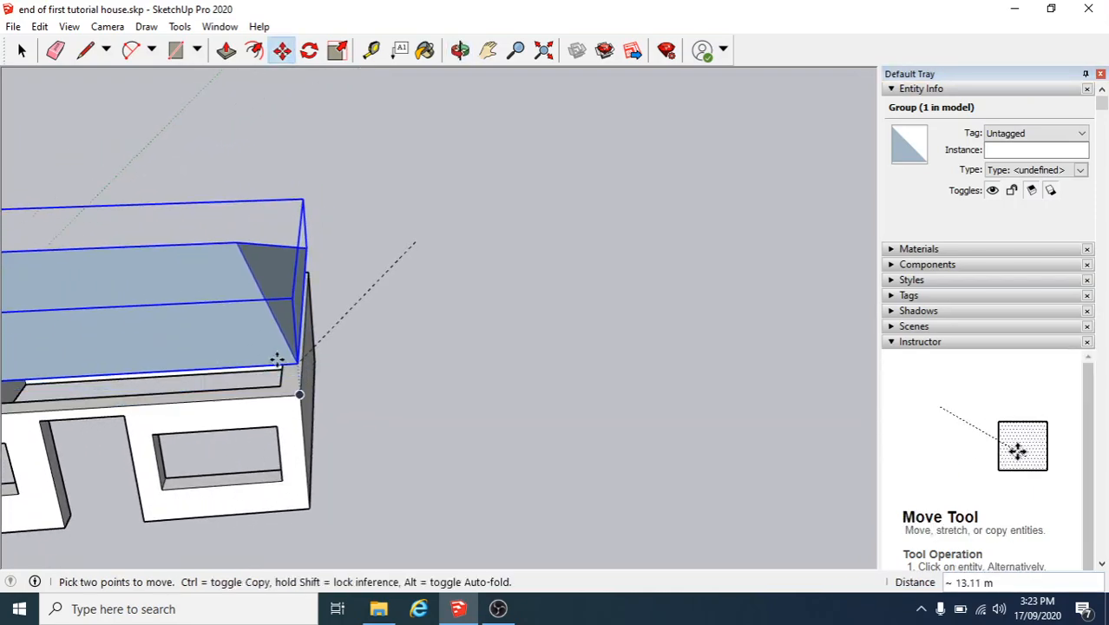
left_click(299, 394)
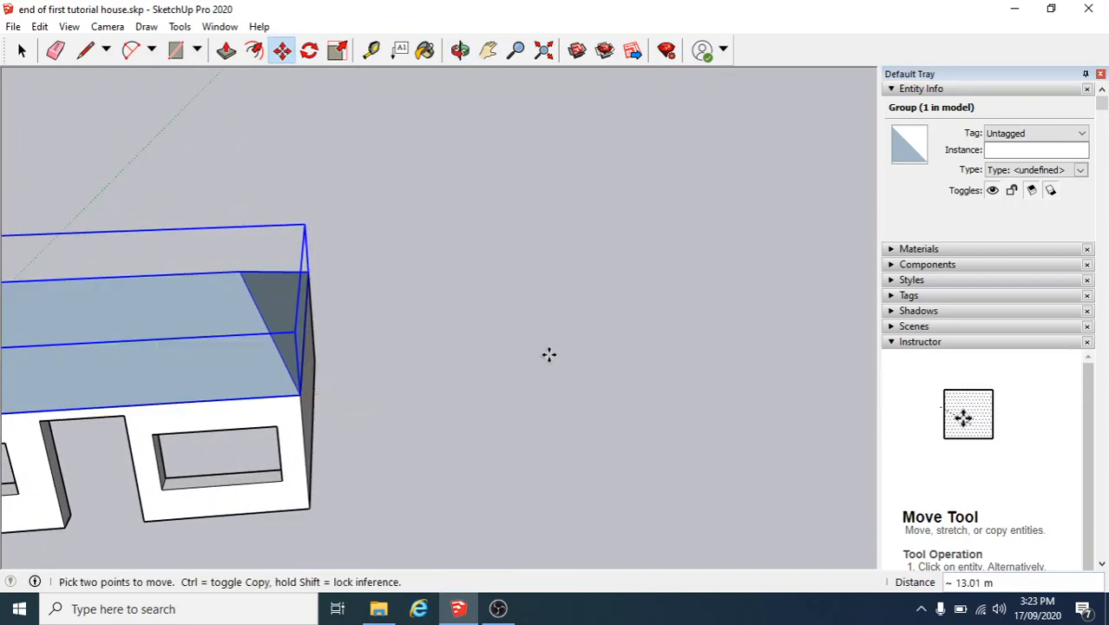
key("space")
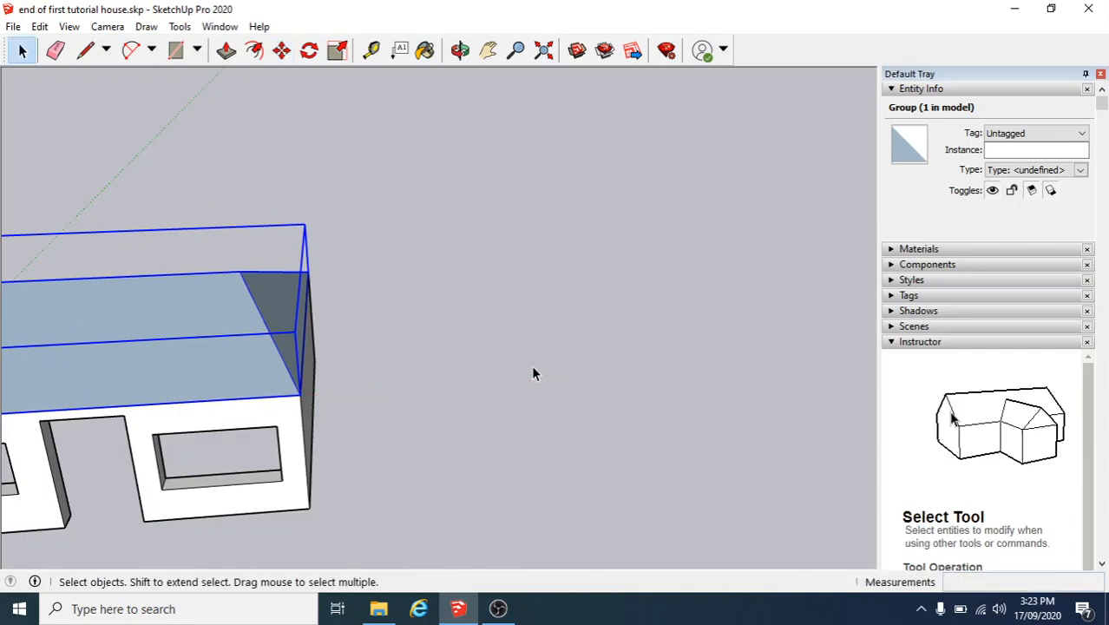
scroll(527, 362, "down", 5)
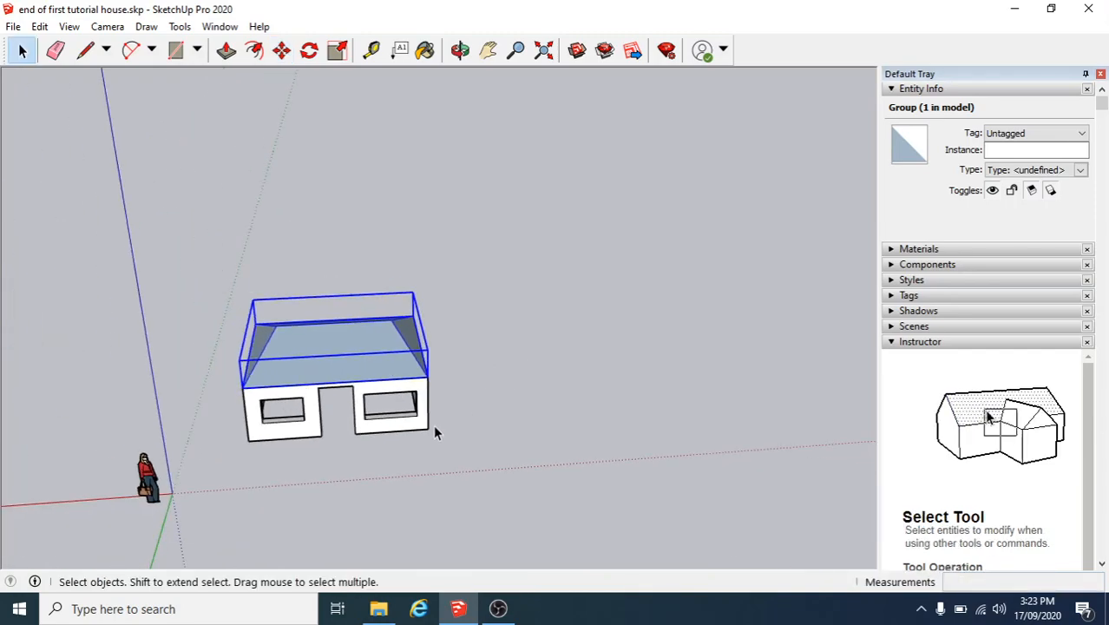
left_click(217, 293)
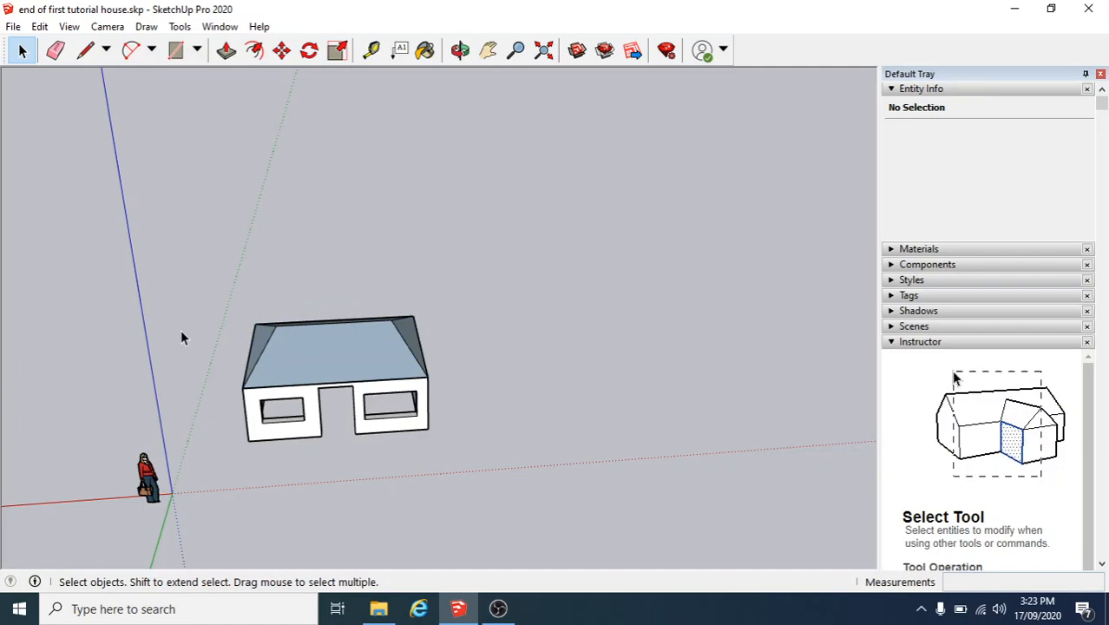
Step: Save the model under the new file name "end of second tutorial house.skp" in the 8TGR2_1 folder
key("o")
left_click_drag(181, 334, 37, 359)
key("space")
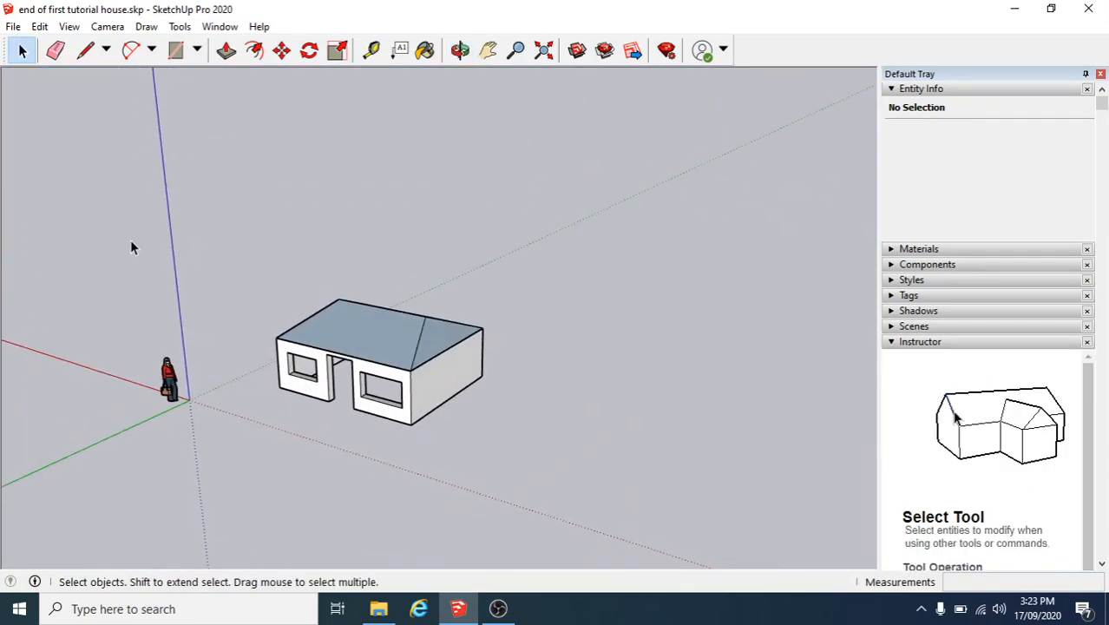
left_click(13, 27)
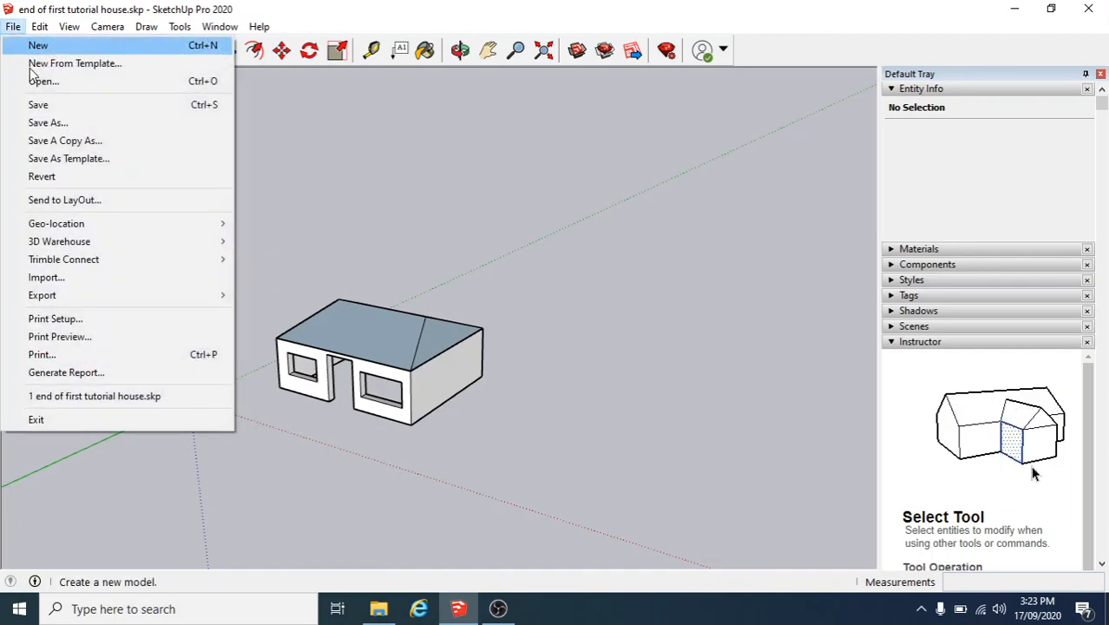
left_click(53, 140)
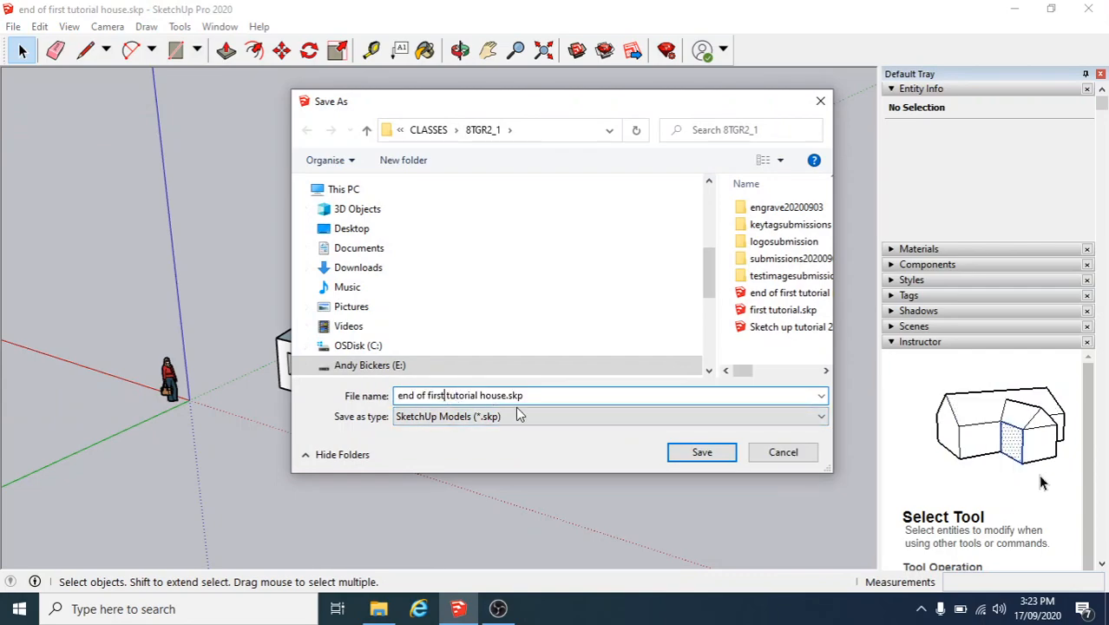
key("BackSpace")
key("BackSpace")
type("second")
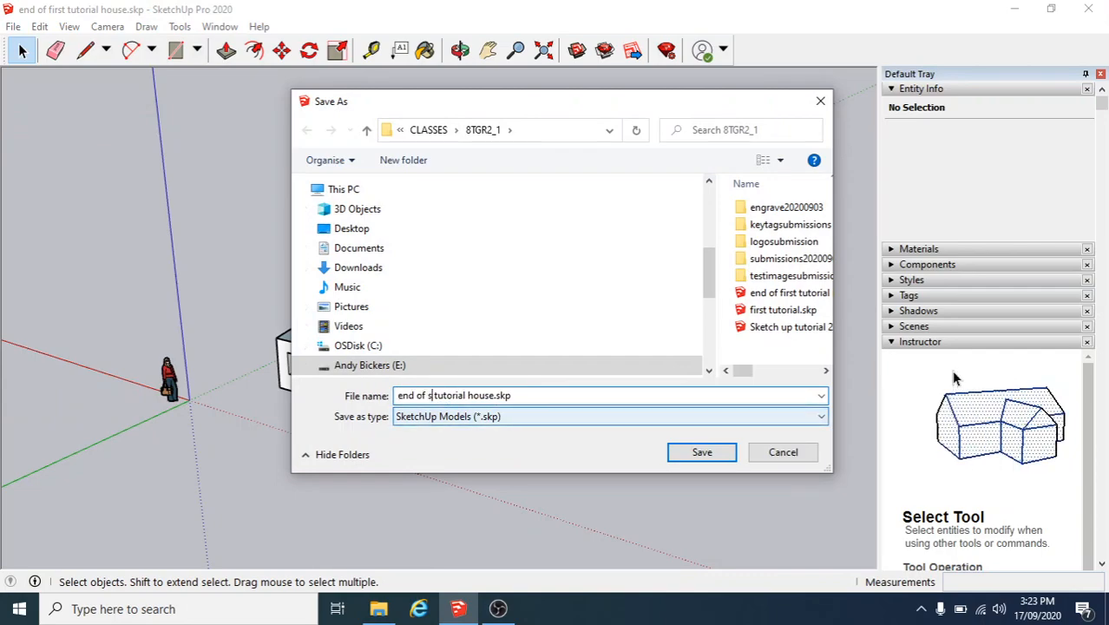
left_click(702, 452)
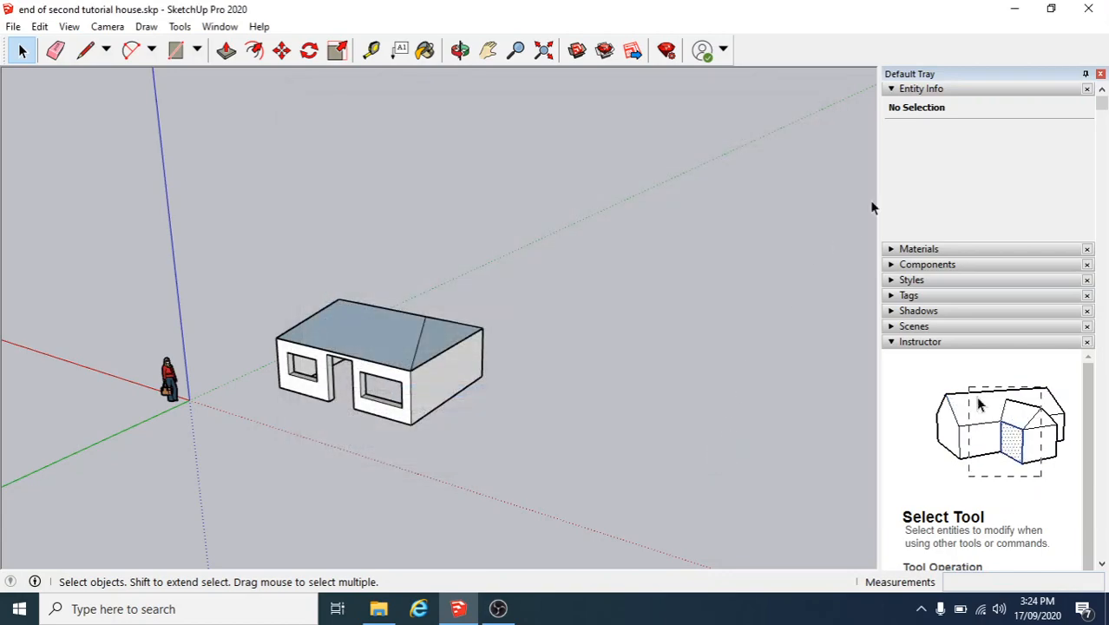
left_click(498, 608)
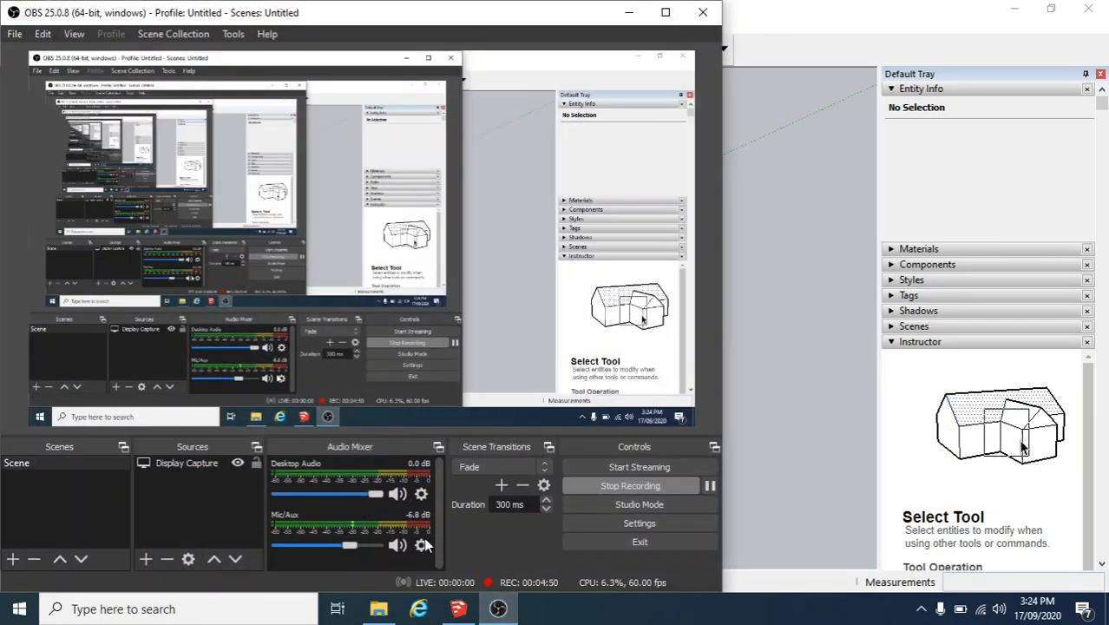